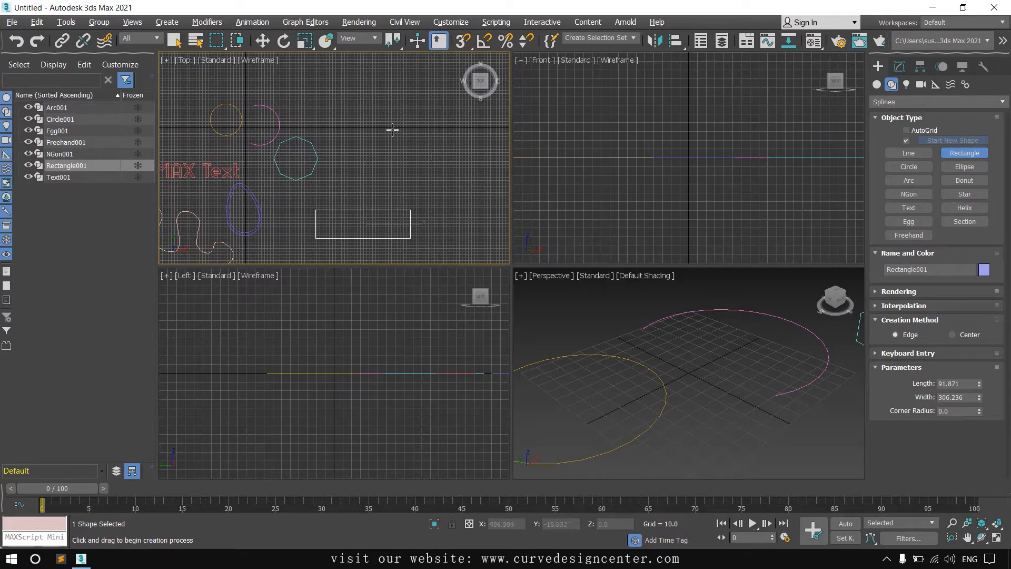
# - Draw two roughly square rectangles in the Top view, the first about 162 long and 151 wide
pyautogui.moveTo(391, 128); pyautogui.dragTo(442, 182)
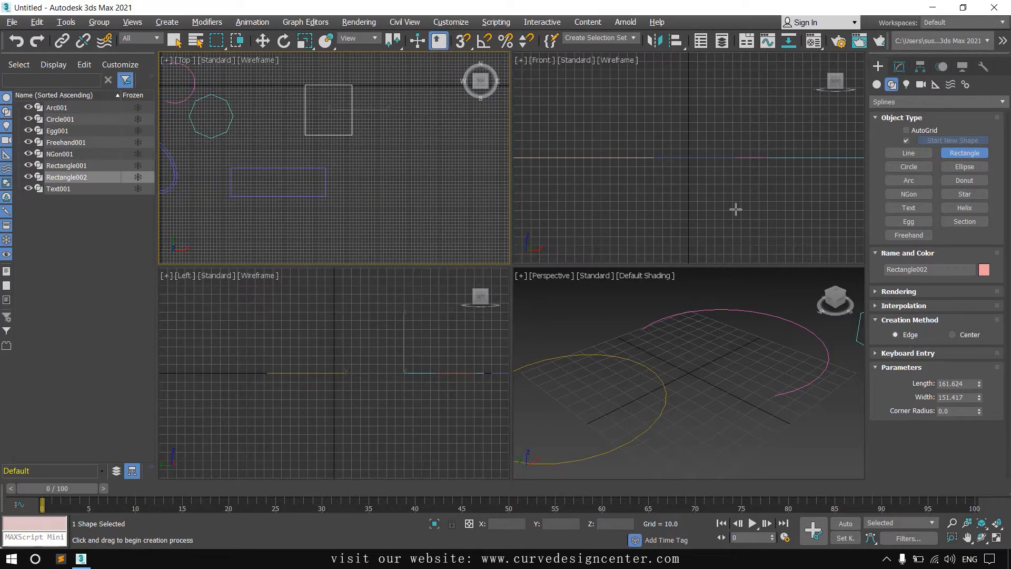
pyautogui.moveTo(384, 150); pyautogui.dragTo(463, 223)
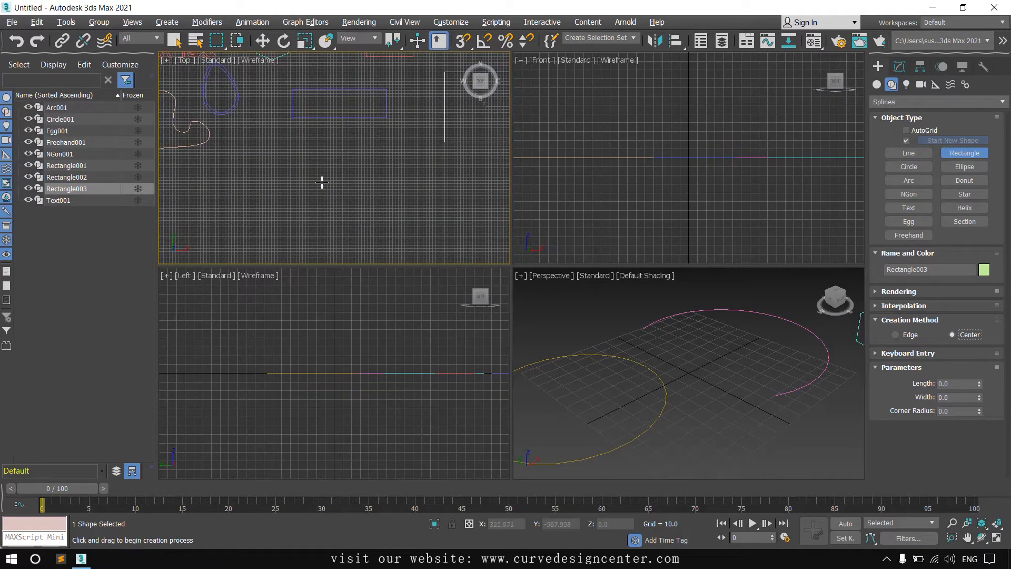
# - Draw a center-based rectangle below the purple rectangle, and set its length to 149.443 and width to 492.155
pyautogui.moveTo(321, 183); pyautogui.dragTo(377, 210)
pyautogui.click(899, 67)
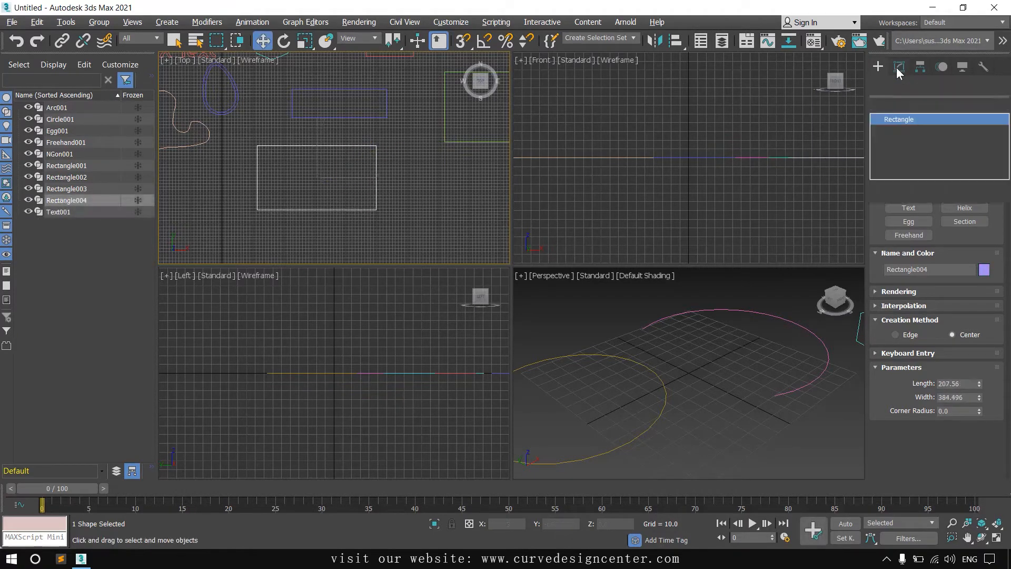
pyautogui.moveTo(980, 264)
pyautogui.mouseDown()
pyautogui.moveTo(981, 289)
pyautogui.moveTo(983, 260)
pyautogui.mouseUp()
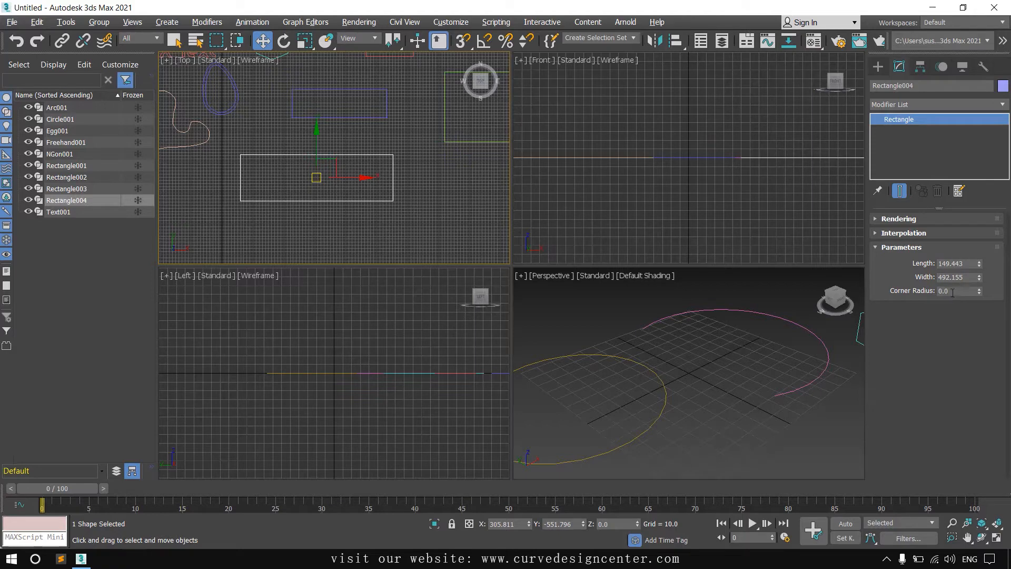
# - Round the new rectangle's corners with a corner radius of 12.36
pyautogui.scroll(5, 371, 203)
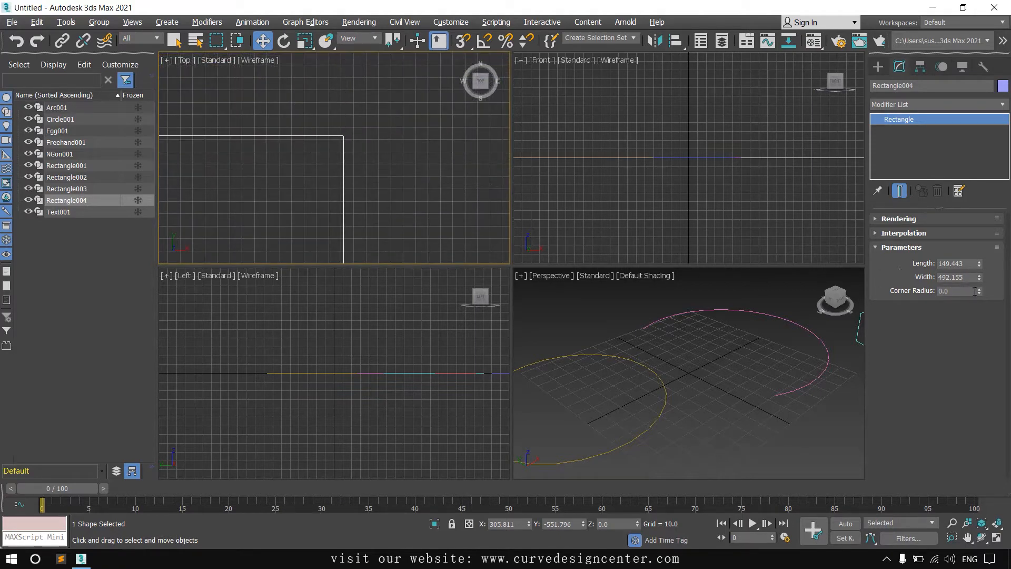
pyautogui.moveTo(980, 291); pyautogui.dragTo(945, 217)
pyautogui.scroll(-6, 379, 182)
pyautogui.moveTo(377, 180); pyautogui.dragTo(398, 190, button='middle')
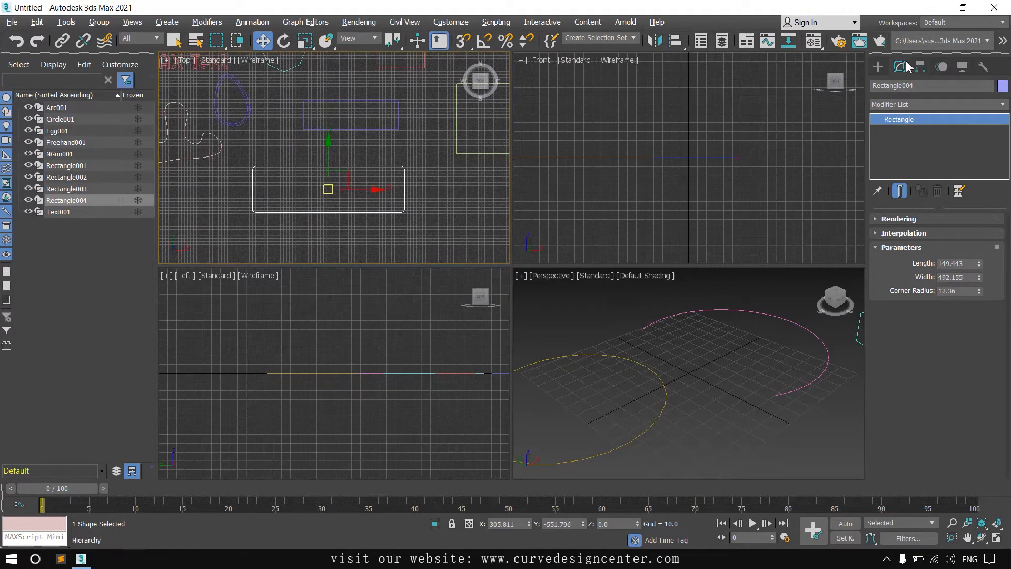
# - Draw an ellipse about 504 in both length and width in empty space below the freehand shape
pyautogui.click(878, 67)
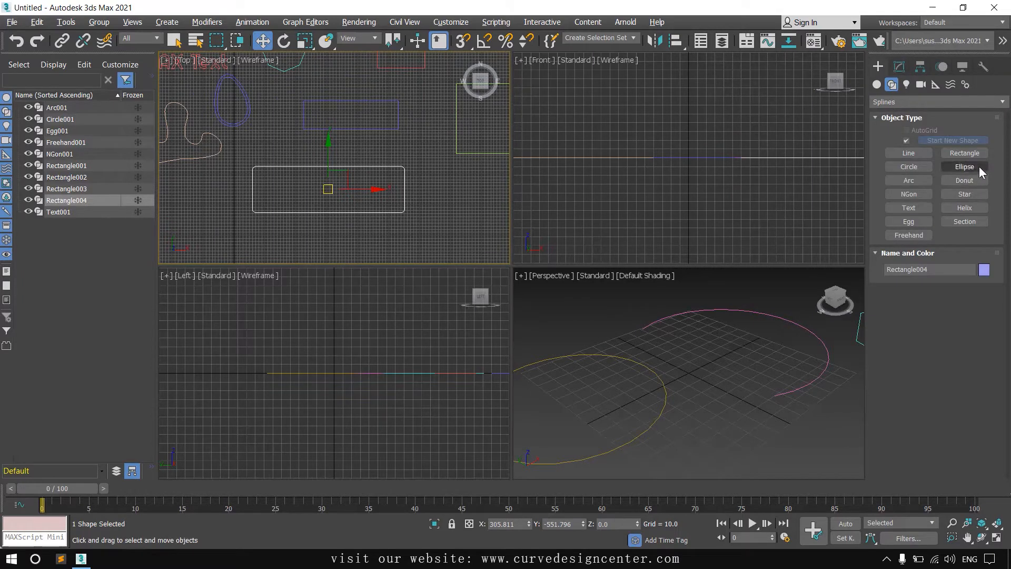
pyautogui.click(964, 167)
pyautogui.scroll(-2, 496, 79)
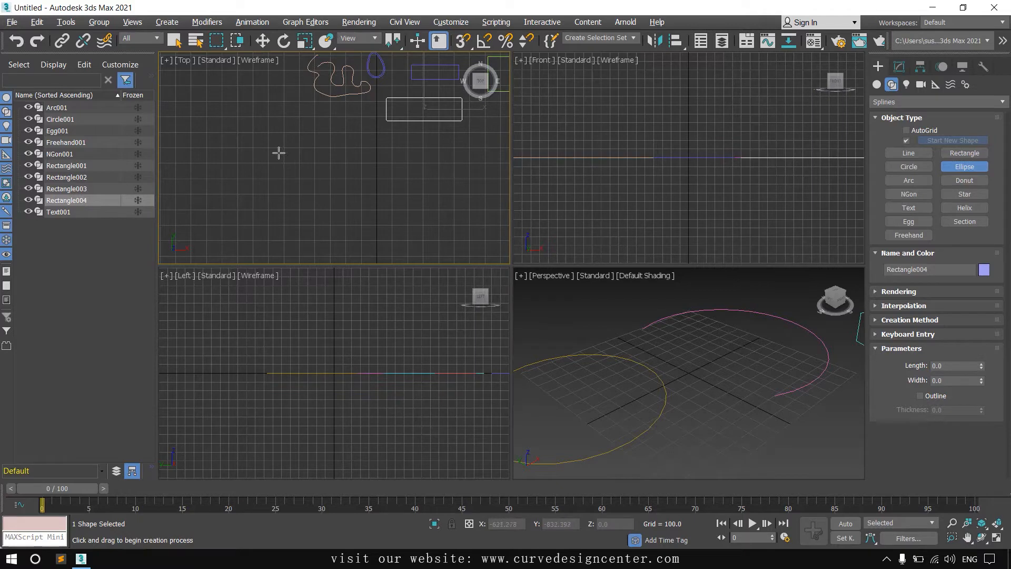
pyautogui.moveTo(249, 136); pyautogui.dragTo(327, 218)
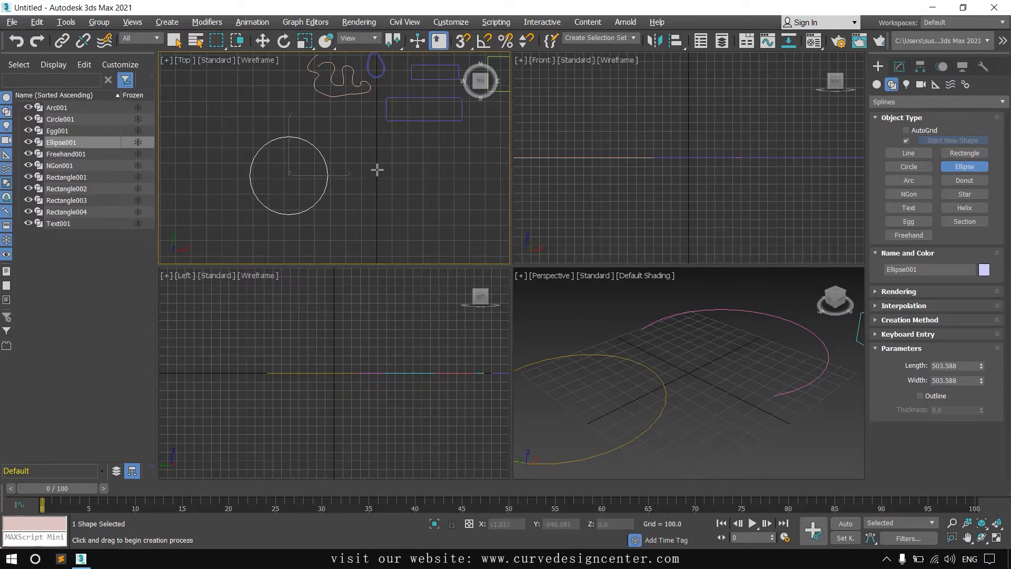
# - Draw a second, wider ellipse beside the first, and adjust it to a length of 469.561 and width of 767.529
pyautogui.moveTo(370, 155); pyautogui.dragTo(481, 213)
pyautogui.rightClick(481, 213)
pyautogui.click(902, 68)
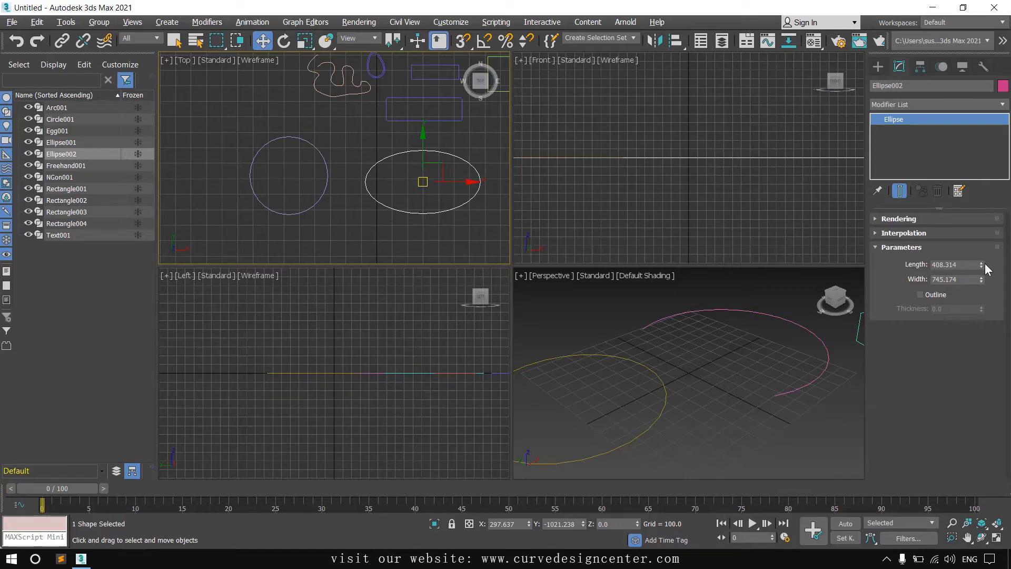
pyautogui.moveTo(983, 265)
pyautogui.mouseDown()
pyautogui.moveTo(982, 295)
pyautogui.moveTo(982, 279)
pyautogui.mouseUp()
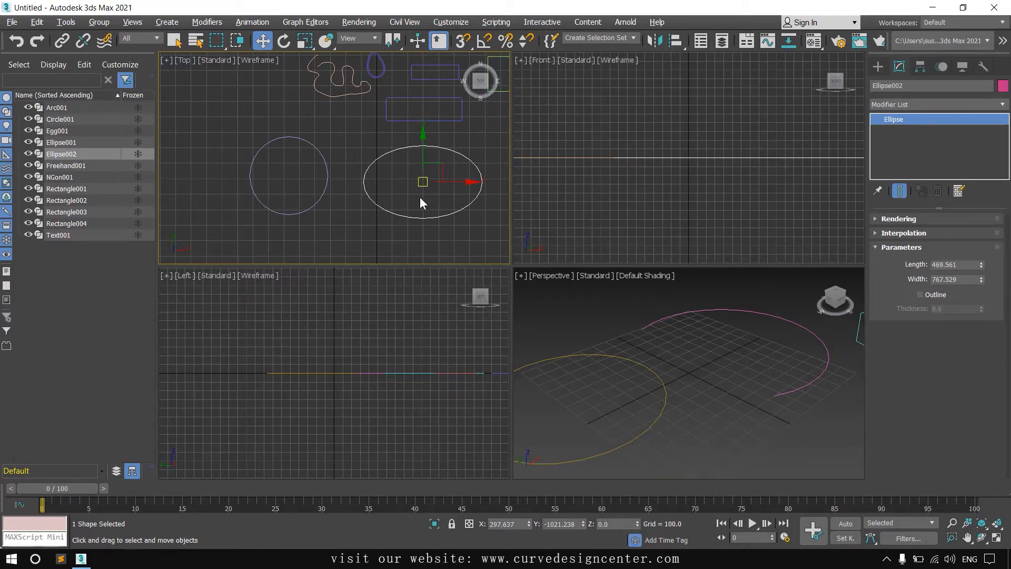
# - Copy the second ellipse's length value into its width, making both 469.561
pyautogui.doubleClick(974, 265)
pyautogui.hotkey('ctrl', 'c')
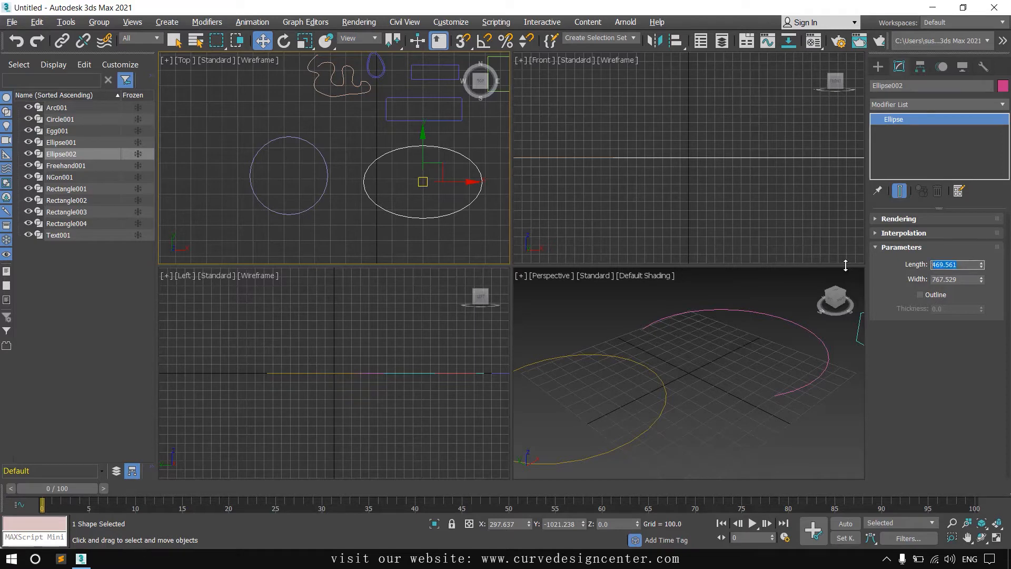
pyautogui.moveTo(969, 280); pyautogui.dragTo(931, 280)
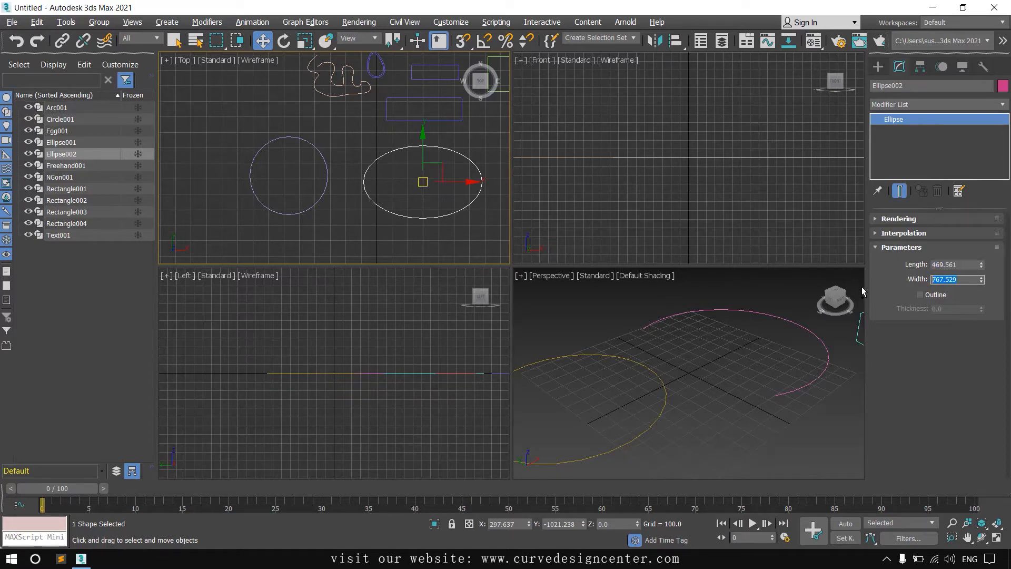
pyautogui.hotkey('ctrl', 'v')
pyautogui.press('Return')
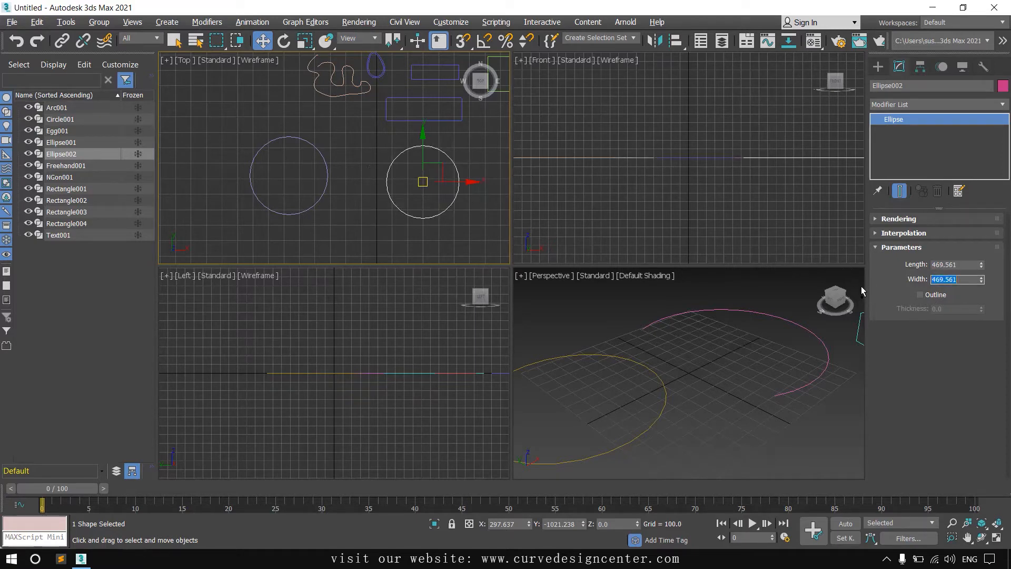
# - Enable the outline on the second ellipse, try a thickness of -36.99, and set it to 29.222
pyautogui.moveTo(406, 202); pyautogui.dragTo(315, 209, button='middle')
pyautogui.scroll(4, 505, 238)
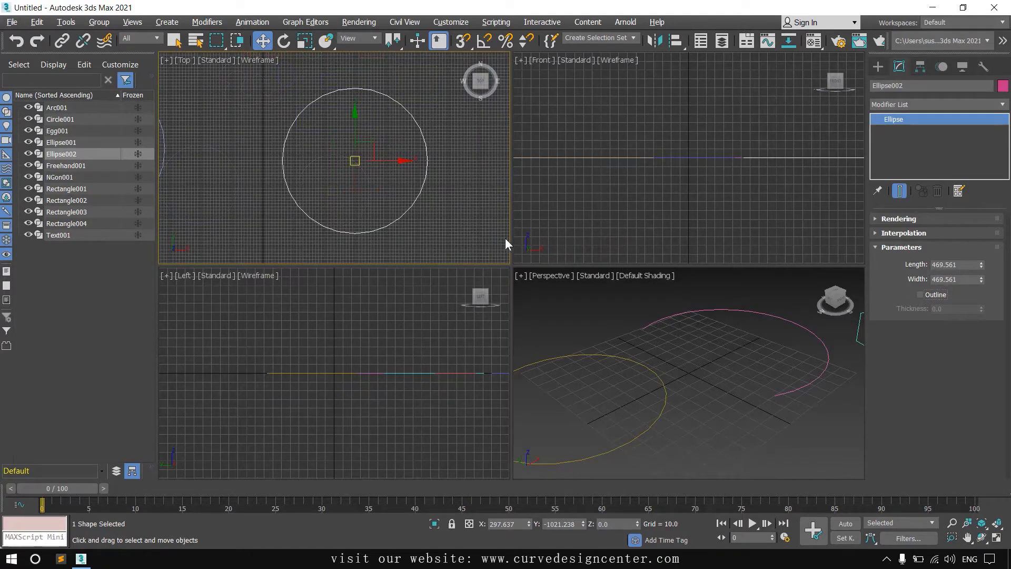
pyautogui.click(921, 294)
pyautogui.moveTo(982, 308); pyautogui.dragTo(1010, 412)
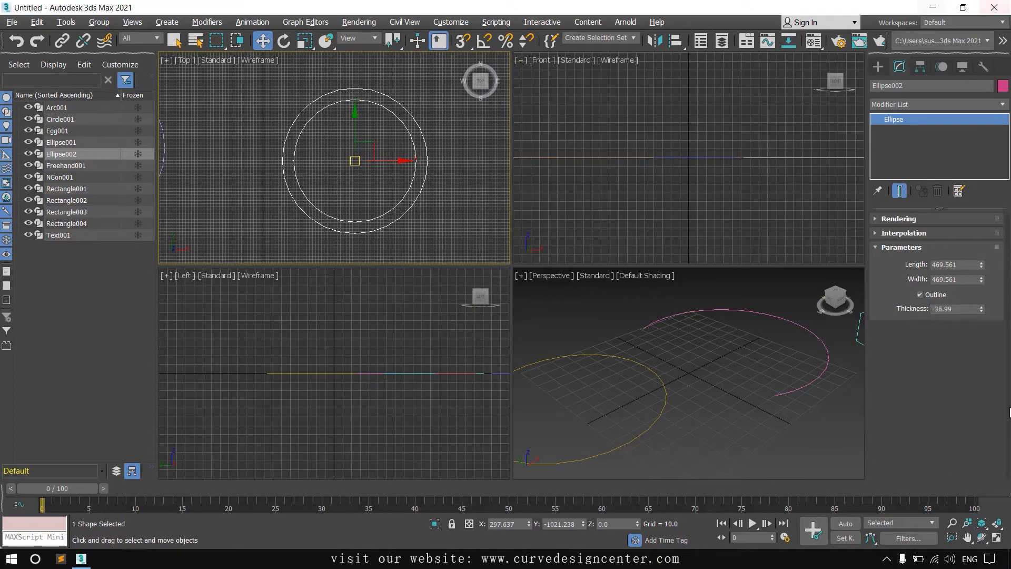
pyautogui.moveTo(982, 311); pyautogui.dragTo(1000, 216)
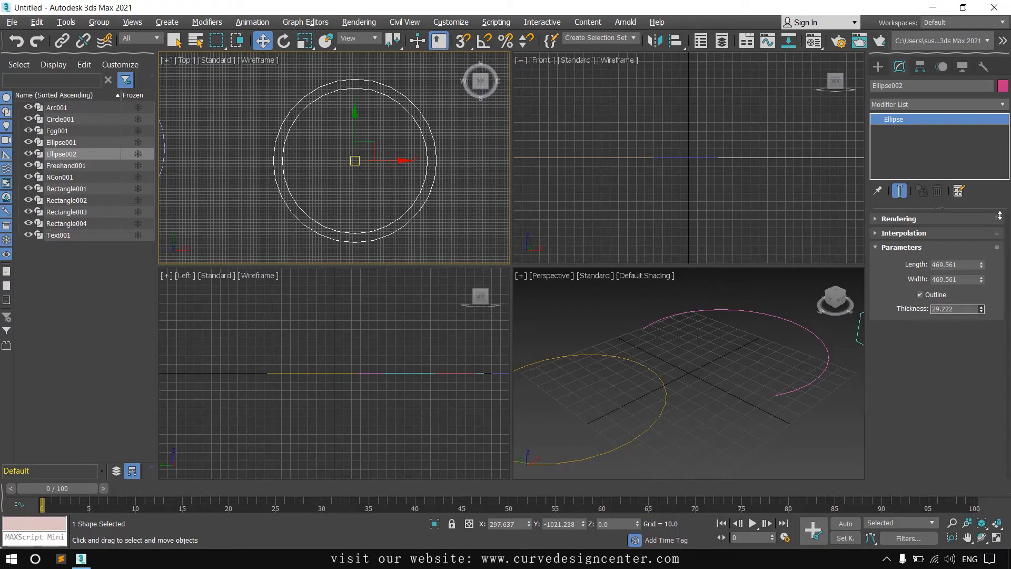
# - Draw a donut below the first ellipse with radii of about 480 and 307
pyautogui.scroll(-2, 411, 171)
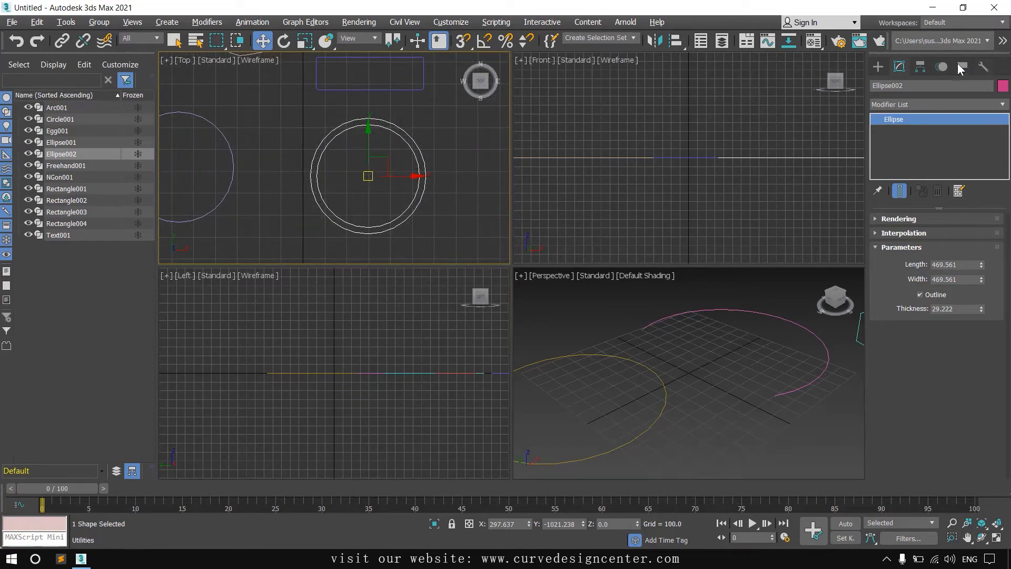
pyautogui.click(878, 66)
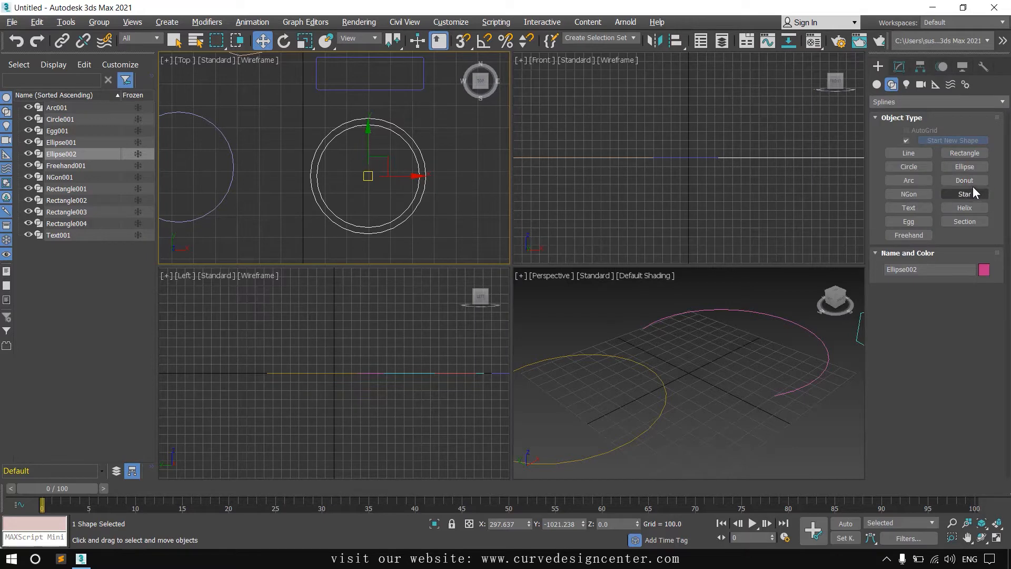
pyautogui.click(972, 178)
pyautogui.scroll(-2, 441, 109)
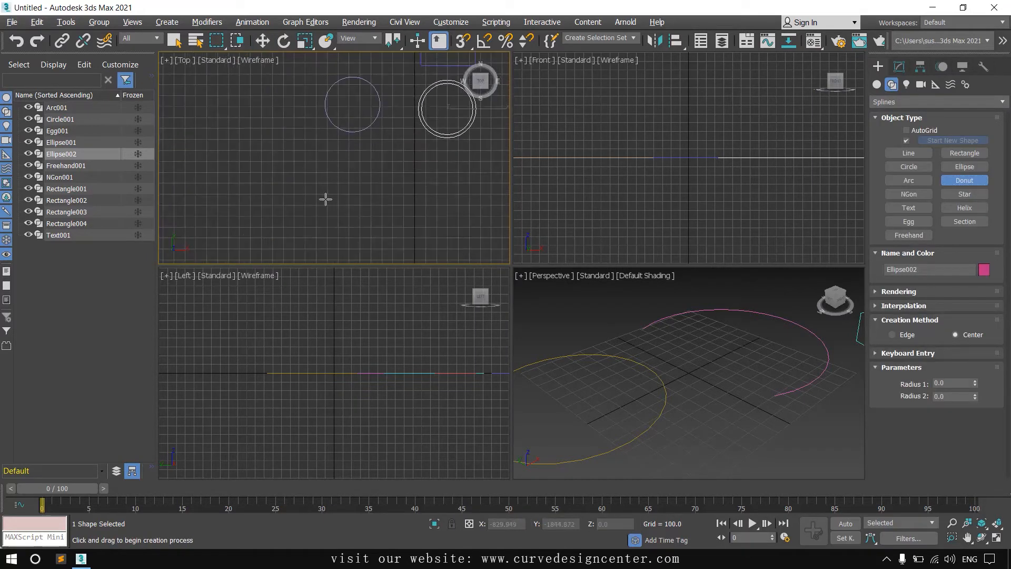
pyautogui.moveTo(325, 199); pyautogui.dragTo(368, 233)
pyautogui.click(348, 176)
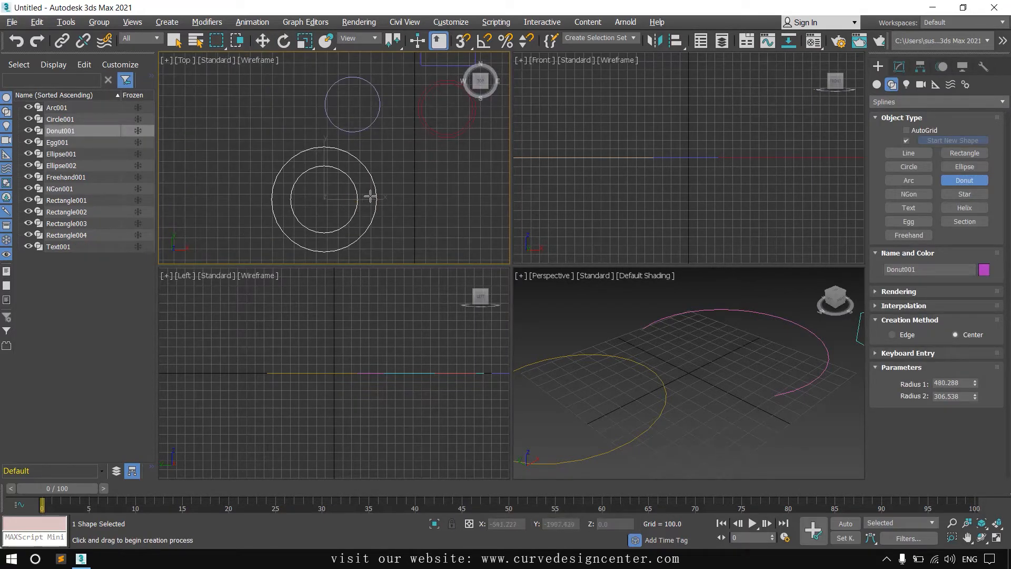
# - Adjust the donut's radius parameters
pyautogui.press('w')
pyautogui.click(900, 66)
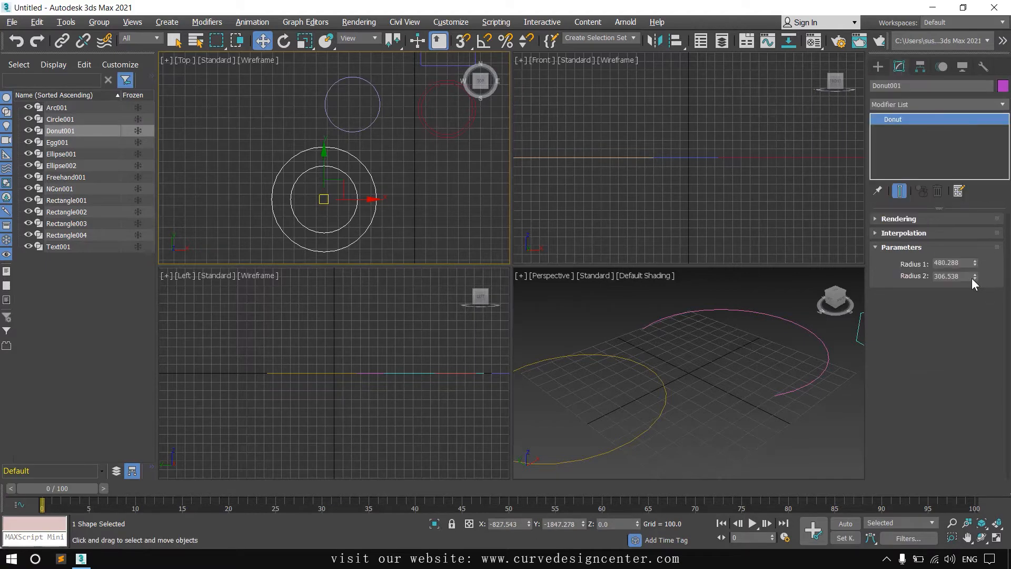
pyautogui.moveTo(975, 262); pyautogui.dragTo(976, 269)
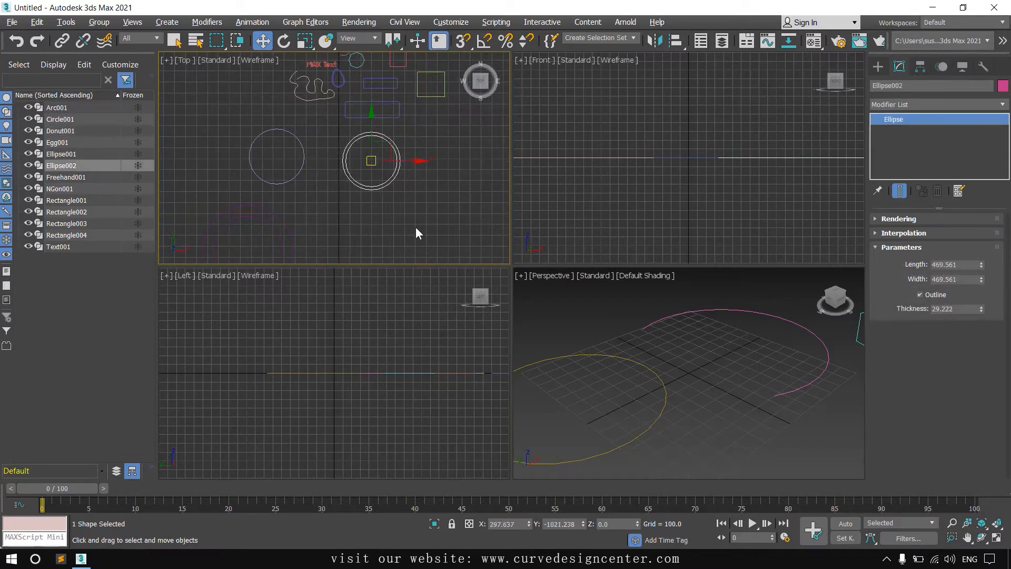
pyautogui.click(360, 229)
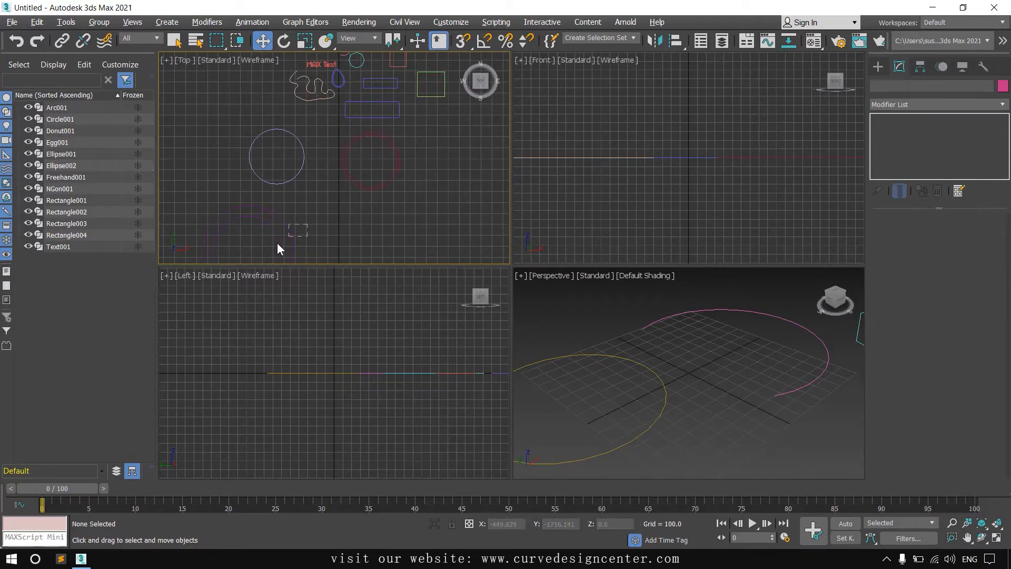
pyautogui.click(278, 244)
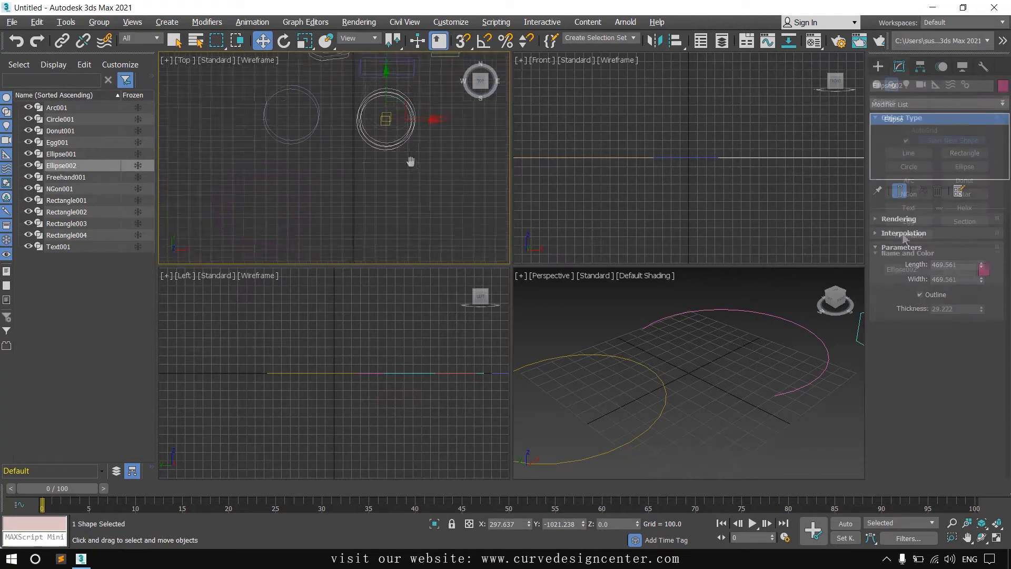
# - Draw a six-pointed star beside the donut with radii of about 586 and 272
pyautogui.moveTo(294, 197); pyautogui.dragTo(271, 151, button='middle')
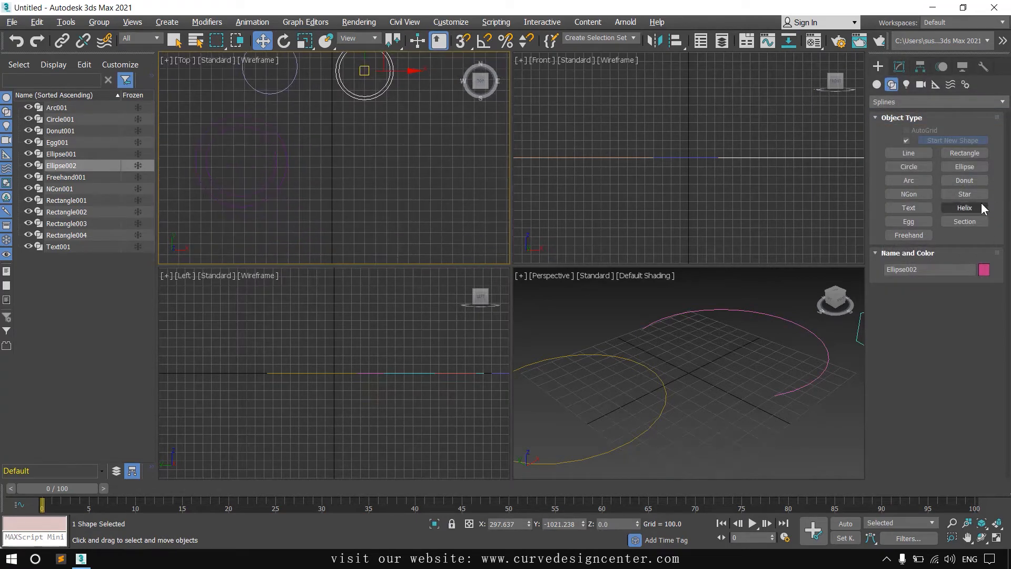
pyautogui.click(965, 193)
pyautogui.moveTo(363, 167); pyautogui.dragTo(413, 209)
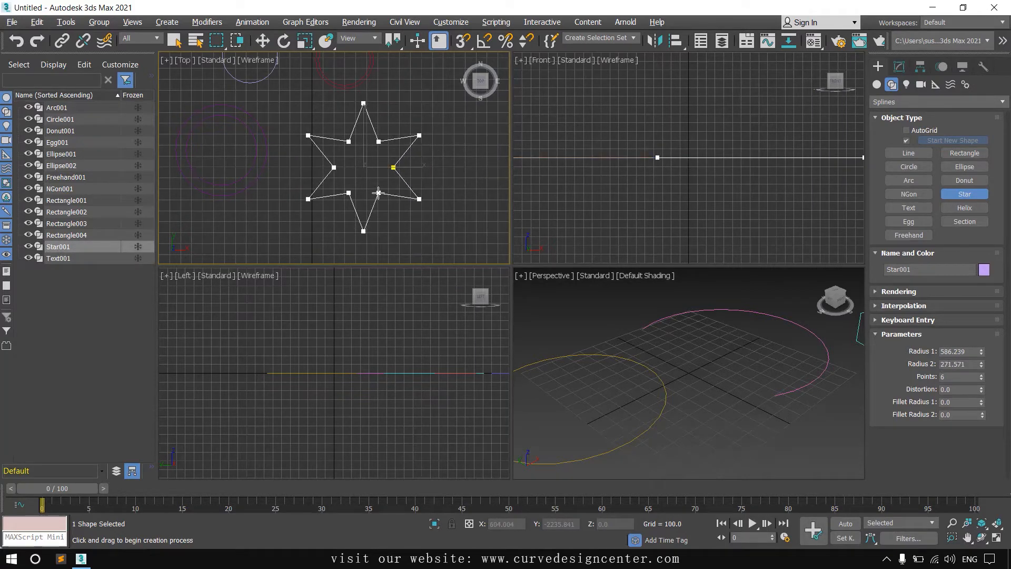
pyautogui.click(378, 194)
# - Set the star's Radius 2 to 236.267 and its number of points to 12
pyautogui.click(898, 66)
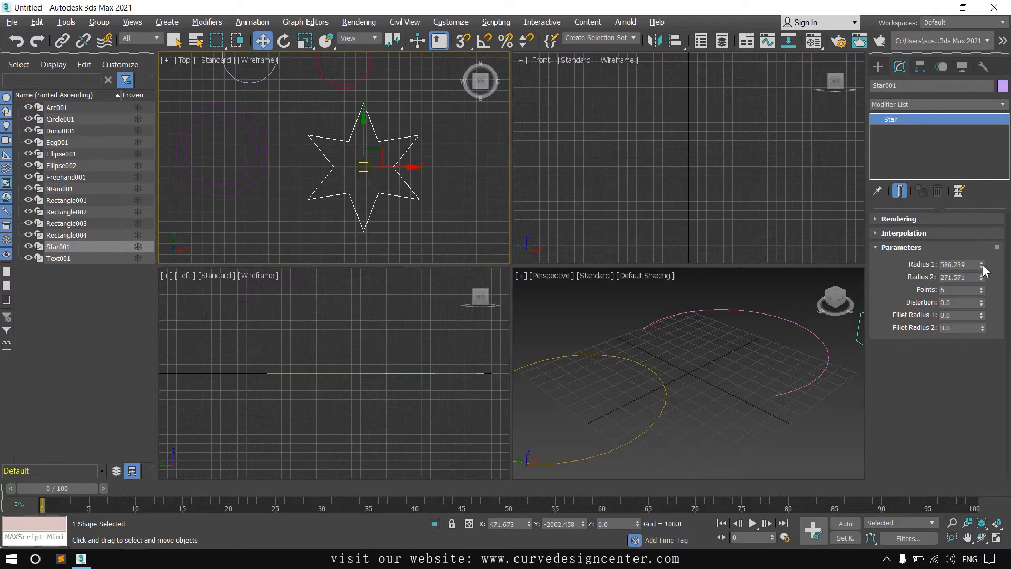
pyautogui.moveTo(982, 266); pyautogui.dragTo(990, 293)
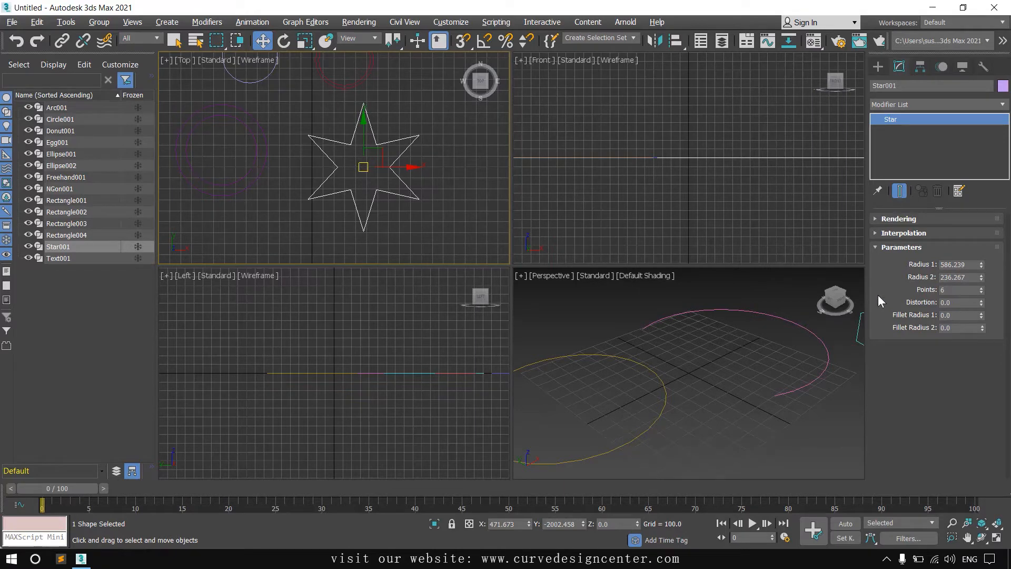
pyautogui.click(981, 289)
pyautogui.click(980, 288)
pyautogui.click(980, 288)
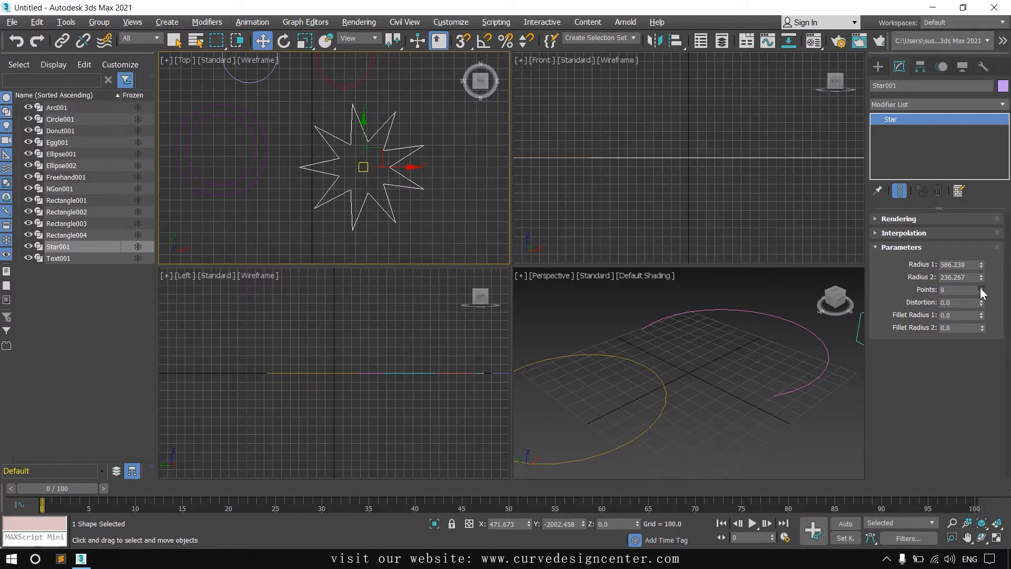
pyautogui.click(981, 287)
pyautogui.click(980, 288)
pyautogui.click(980, 287)
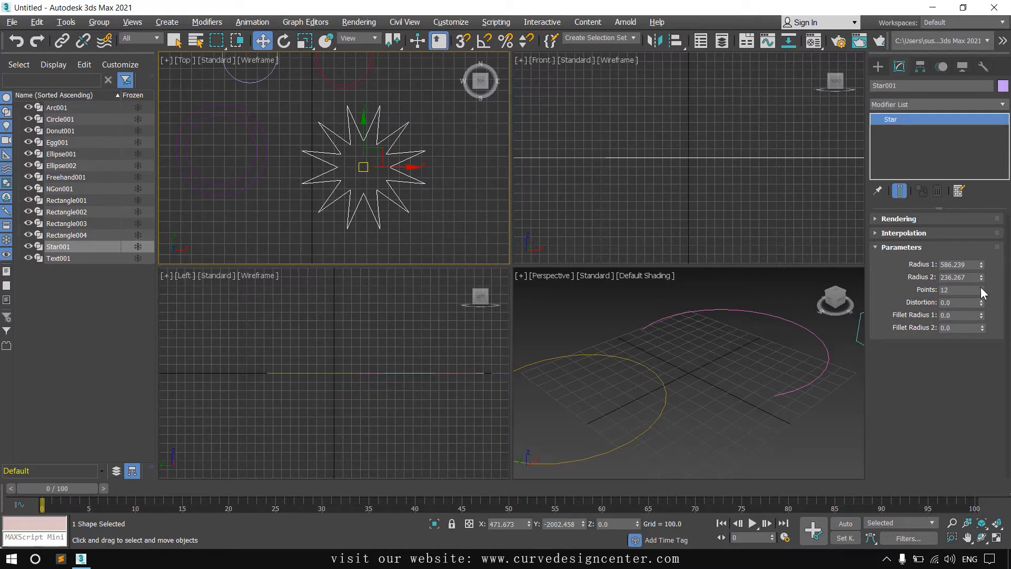
# - Maximize the Top view and set the star's distortion to -27.38
pyautogui.moveTo(383, 172); pyautogui.dragTo(410, 182, button='middle')
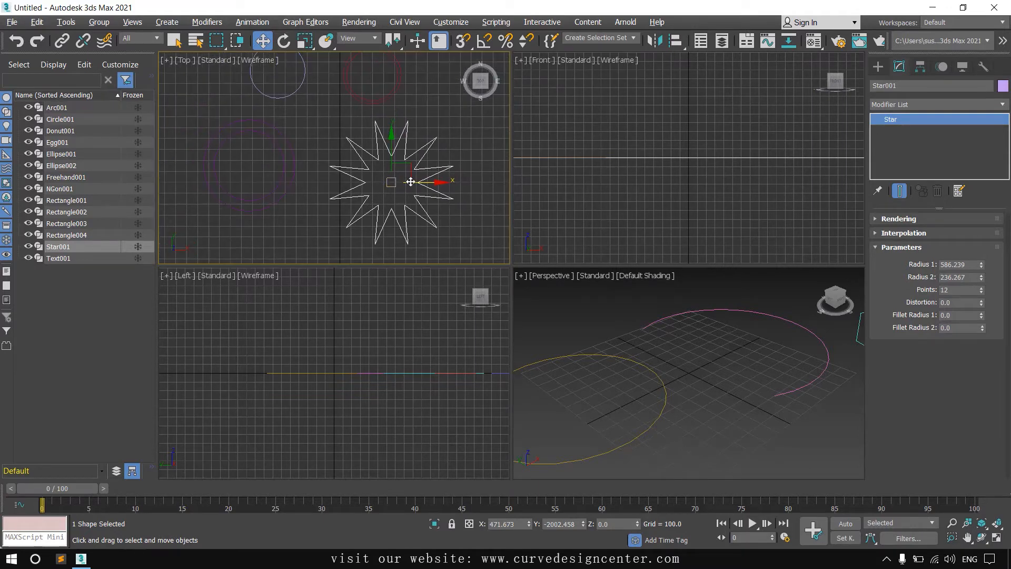
pyautogui.hotkey('alt', 'w')
pyautogui.scroll(2, 738, 264)
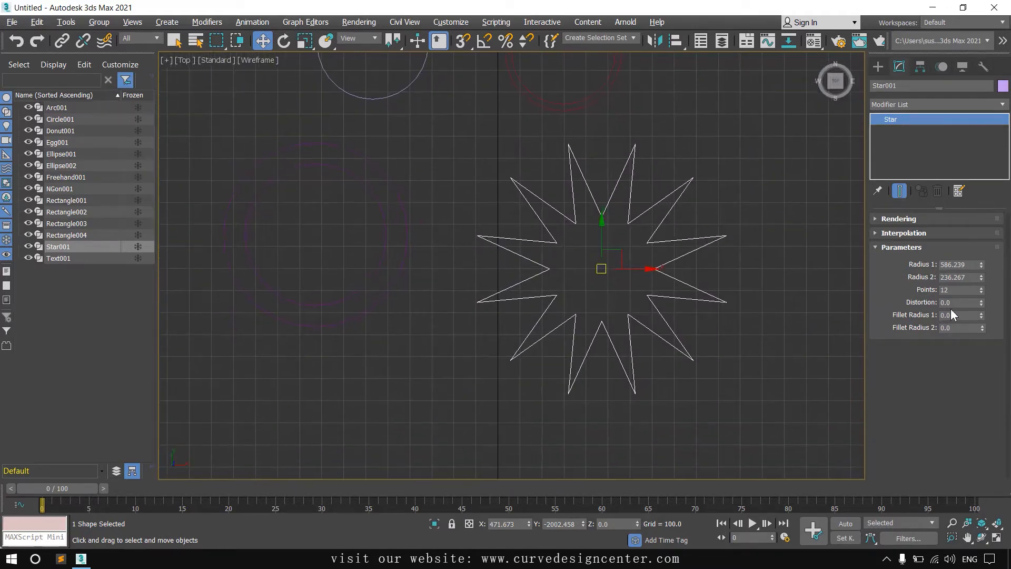
pyautogui.moveTo(982, 288); pyautogui.dragTo(45, 375)
# - Round the star's outer tips by setting Fillet Radius 1 to 42.75
pyautogui.moveTo(635, 261); pyautogui.dragTo(580, 299, button='middle')
pyautogui.scroll(4, 577, 198)
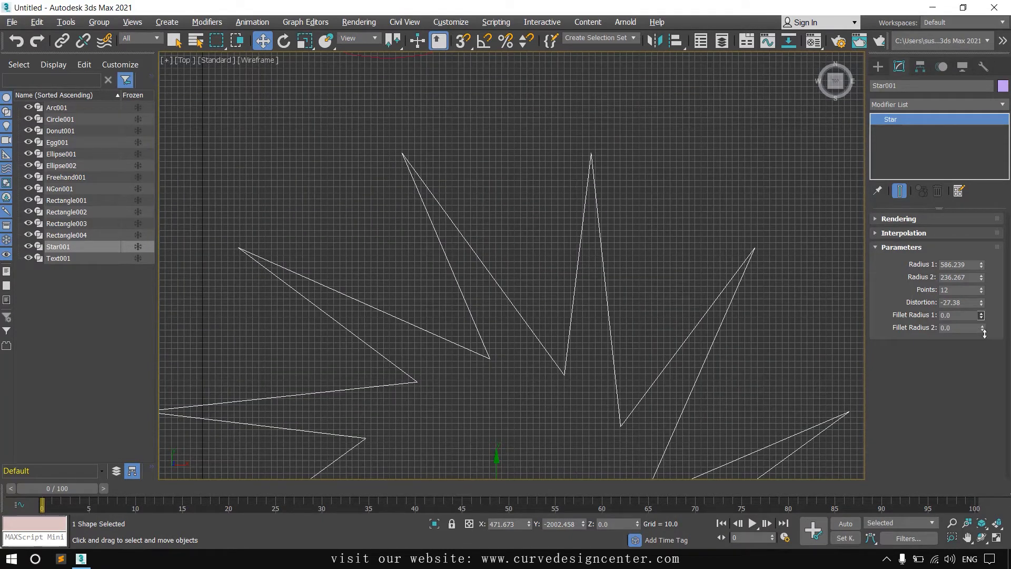
pyautogui.moveTo(982, 241); pyautogui.dragTo(313, 108)
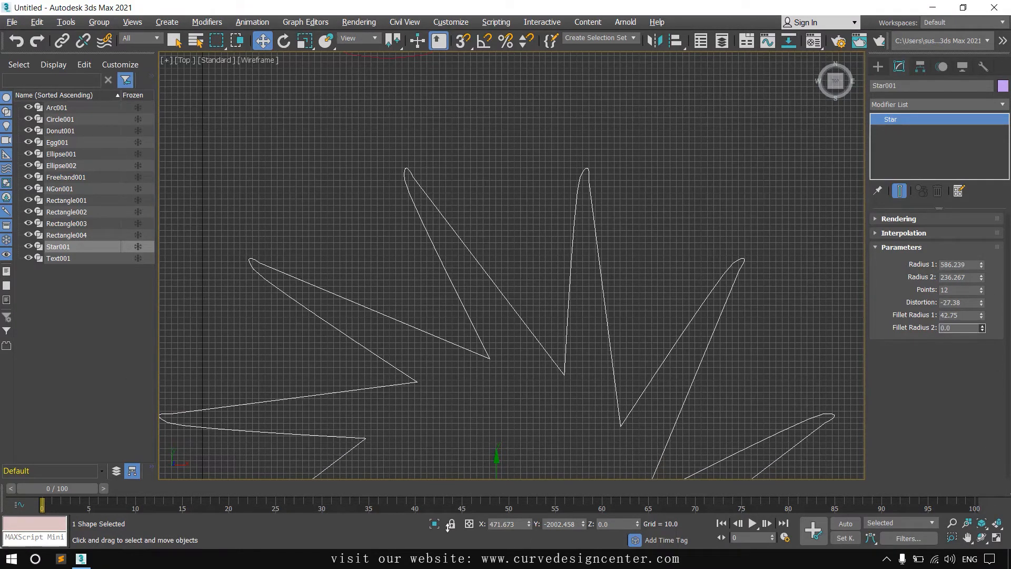
# - Round the star's inner corners with Fillet Radius 2 at 18.43 and set Fillet Radius 1 to 135.517
pyautogui.moveTo(449, 527); pyautogui.dragTo(515, 423)
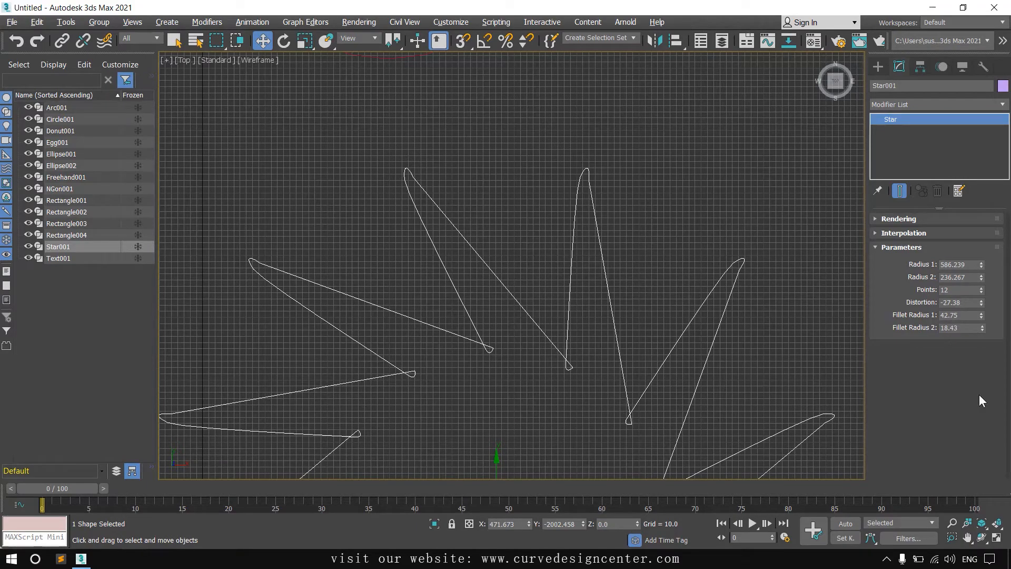
pyautogui.moveTo(983, 318); pyautogui.dragTo(989, 196)
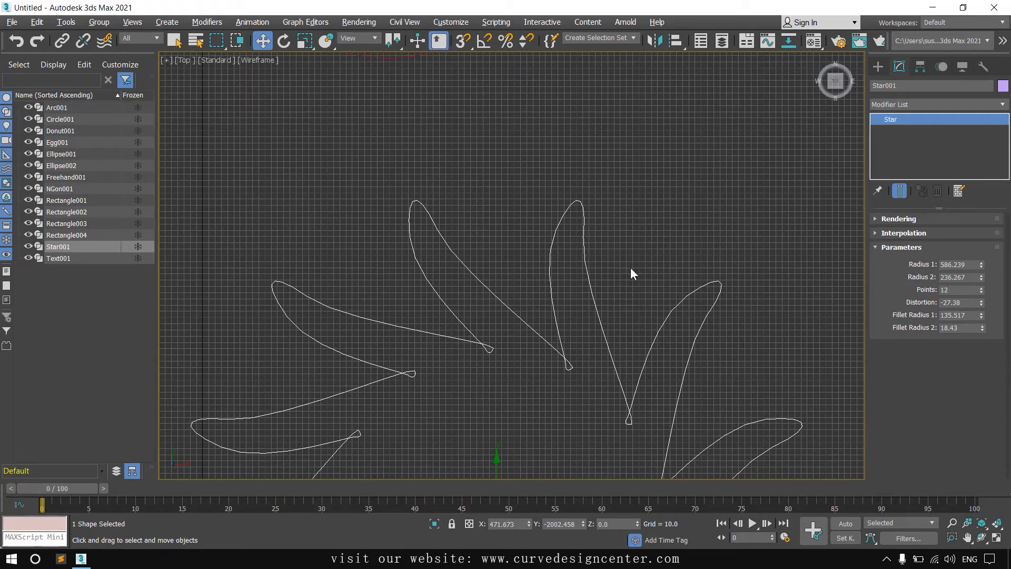
pyautogui.scroll(-5, 630, 267)
pyautogui.moveTo(553, 308); pyautogui.dragTo(542, 195, button='middle')
pyautogui.scroll(2, 543, 195)
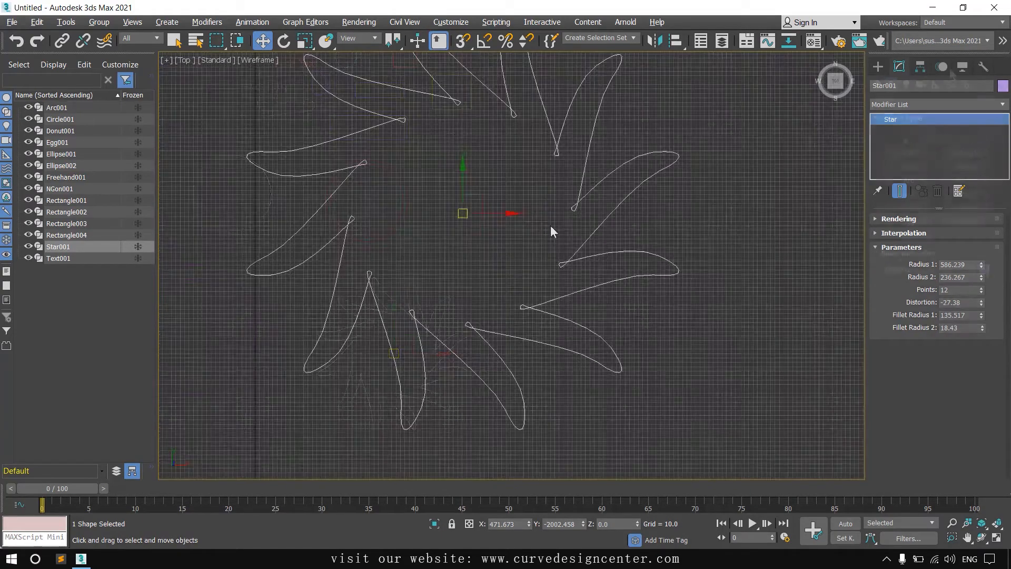
# - Draw a helix beside the star in the Top view with radii of about 467 and 521 and a height of about 1293
pyautogui.click(899, 67)
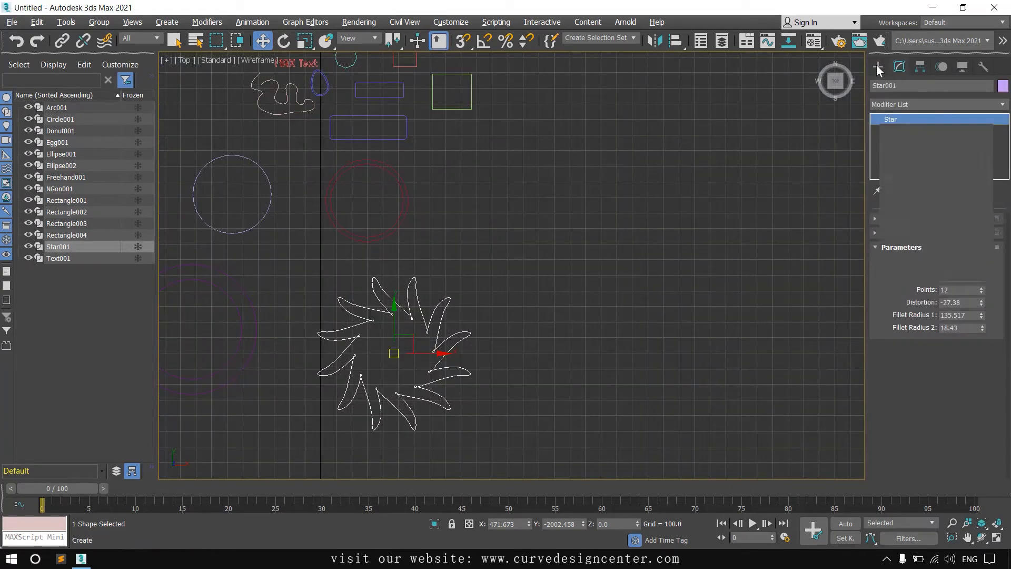
pyautogui.click(877, 66)
pyautogui.click(972, 207)
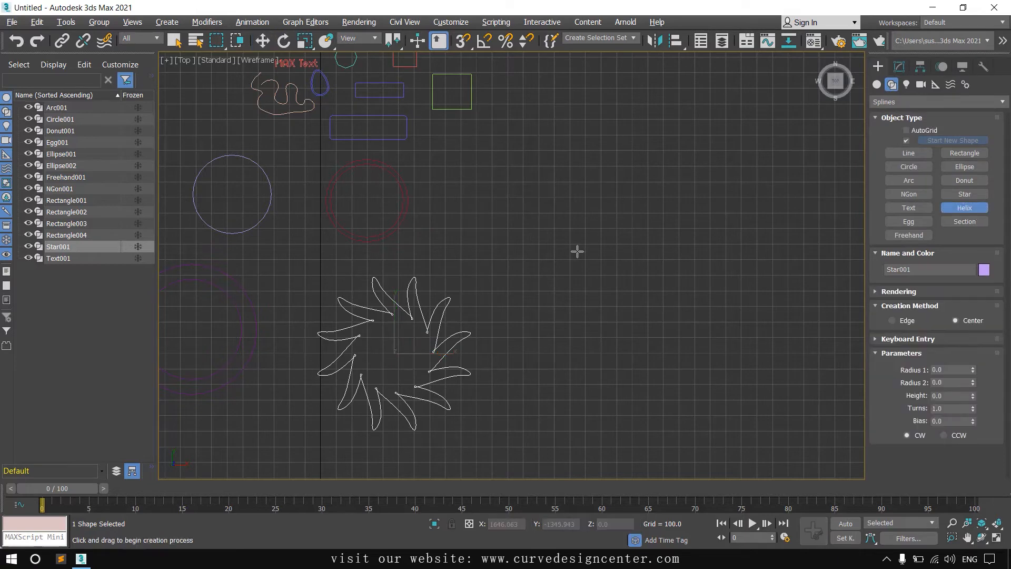
pyautogui.hotkey('alt', 'w')
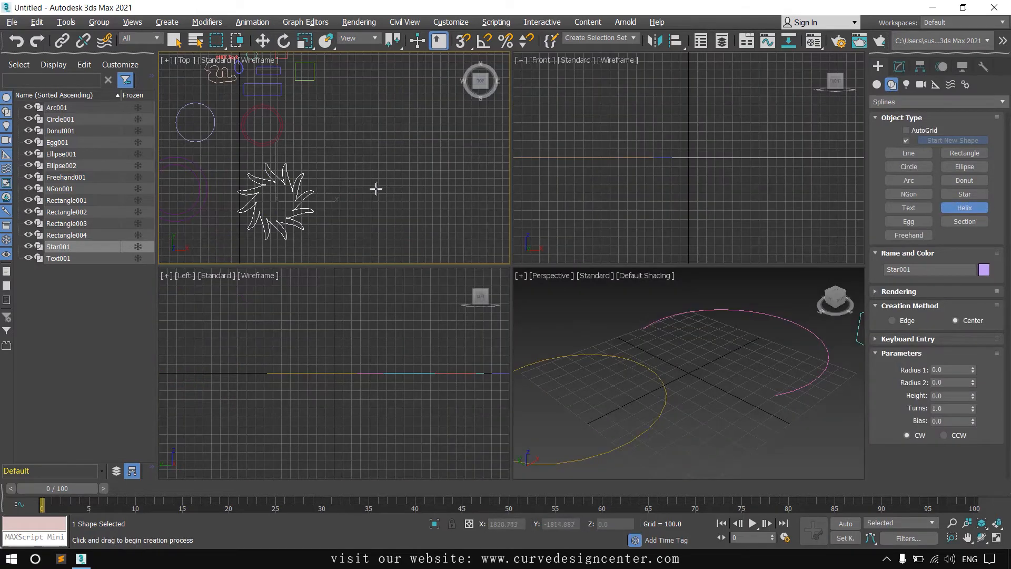
pyautogui.moveTo(372, 179); pyautogui.dragTo(398, 203)
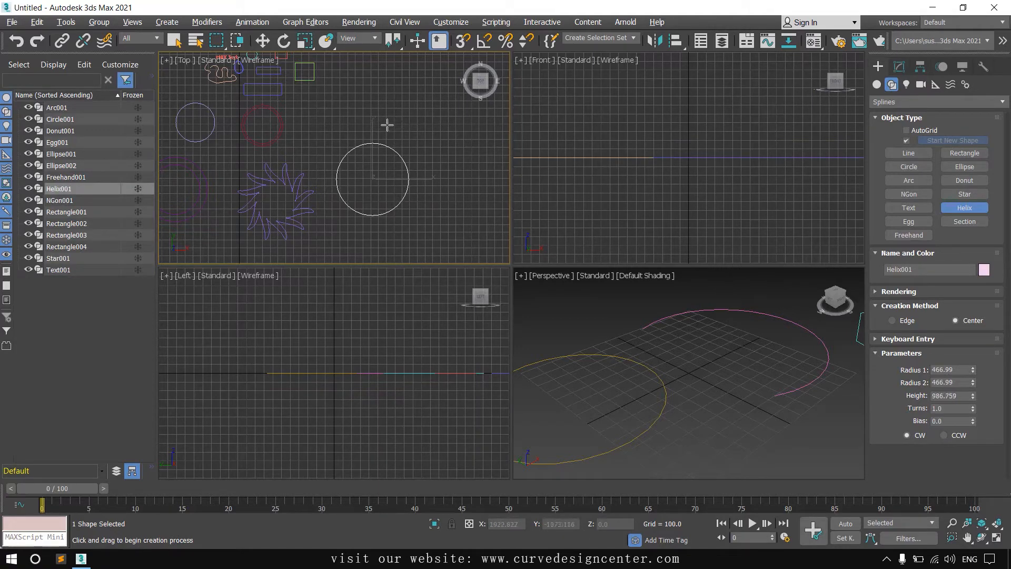
pyautogui.click(389, 103)
pyautogui.press('w')
# - Set the helix's Radius 1 to 532.369 and copy that value into Radius 2
pyautogui.scroll(-6, 635, 358)
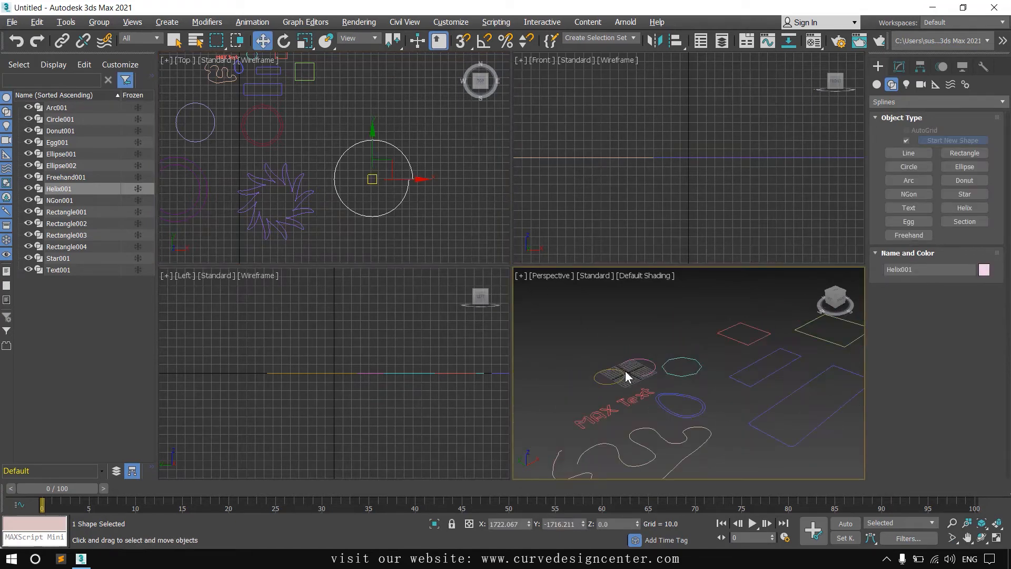
pyautogui.scroll(-3, 625, 371)
pyautogui.moveTo(676, 358); pyautogui.dragTo(561, 402, button='middle')
pyautogui.scroll(-3, 651, 337)
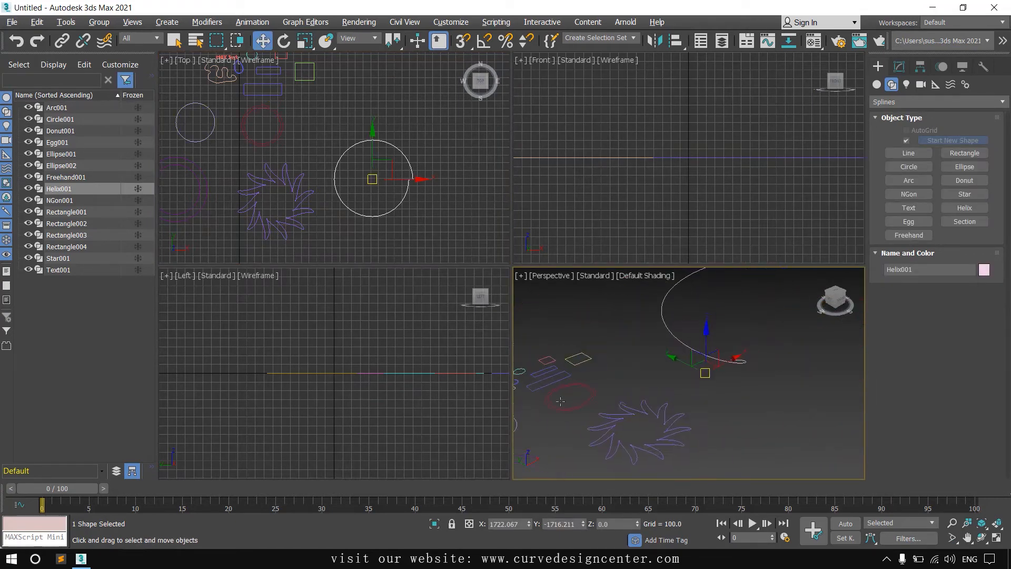
pyautogui.moveTo(699, 373); pyautogui.dragTo(616, 422, button='middle')
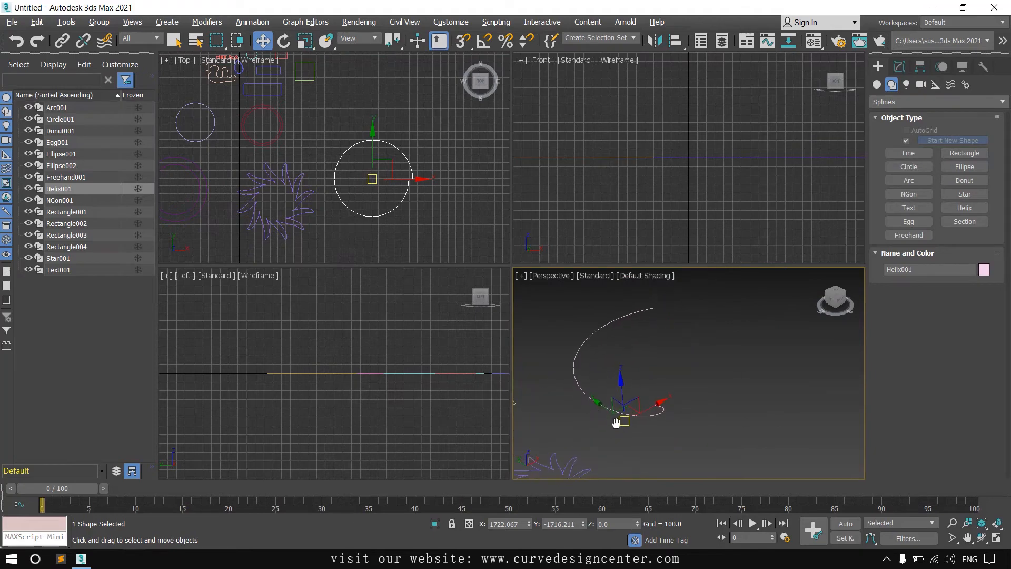
pyautogui.click(900, 66)
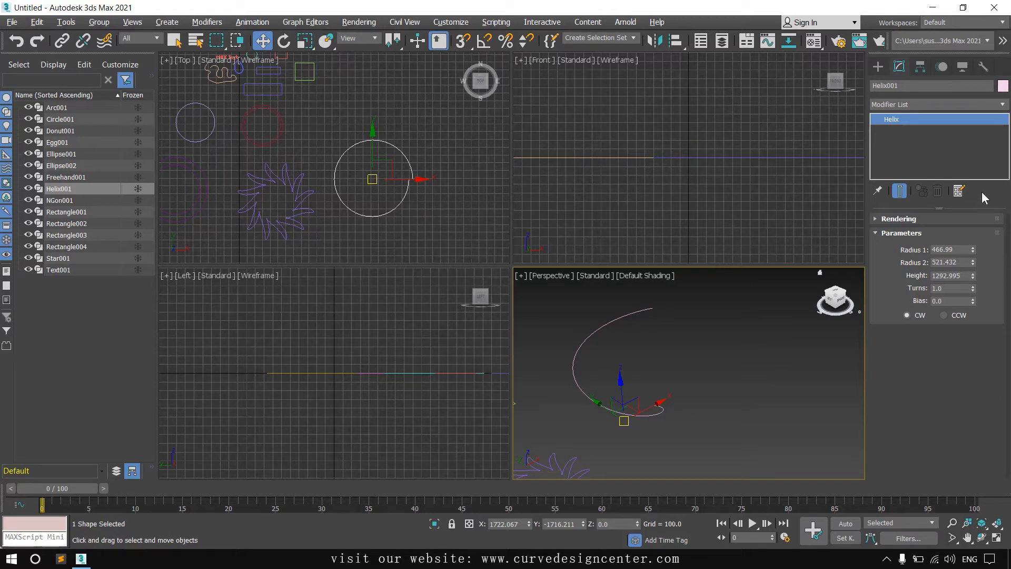
pyautogui.moveTo(973, 248); pyautogui.dragTo(876, 252)
pyautogui.hotkey('ctrl', 'c')
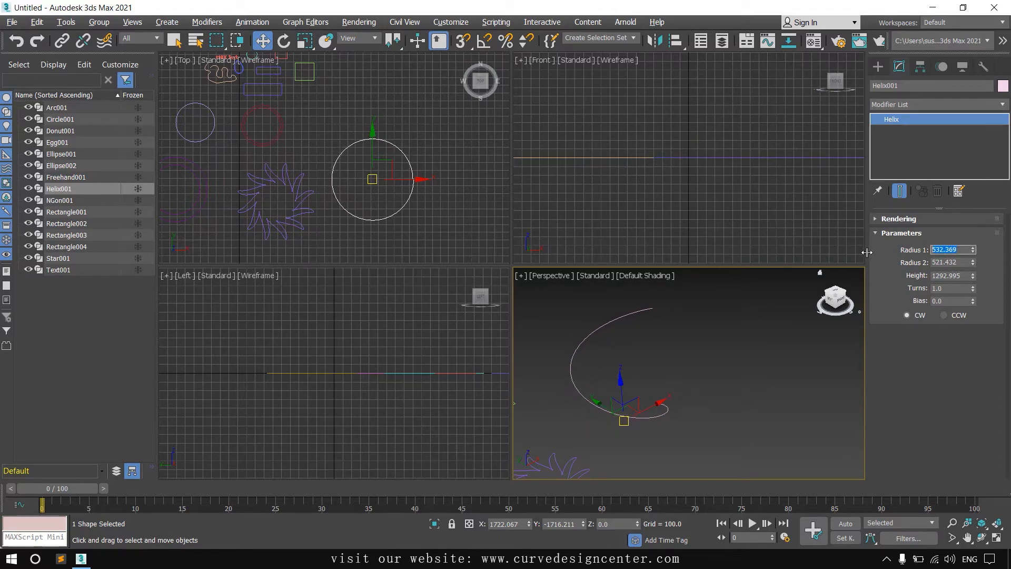
pyautogui.moveTo(963, 263); pyautogui.dragTo(846, 259)
pyautogui.hotkey('ctrl', 'v')
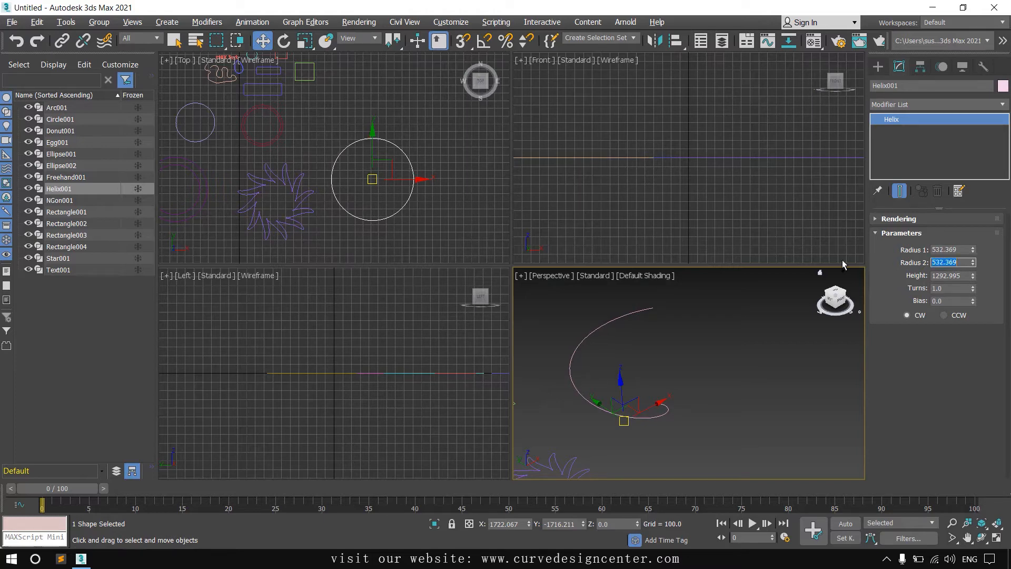
# - Set the helix's height to 1642.104 and its number of turns to 10.71
pyautogui.moveTo(972, 276); pyautogui.dragTo(973, 262)
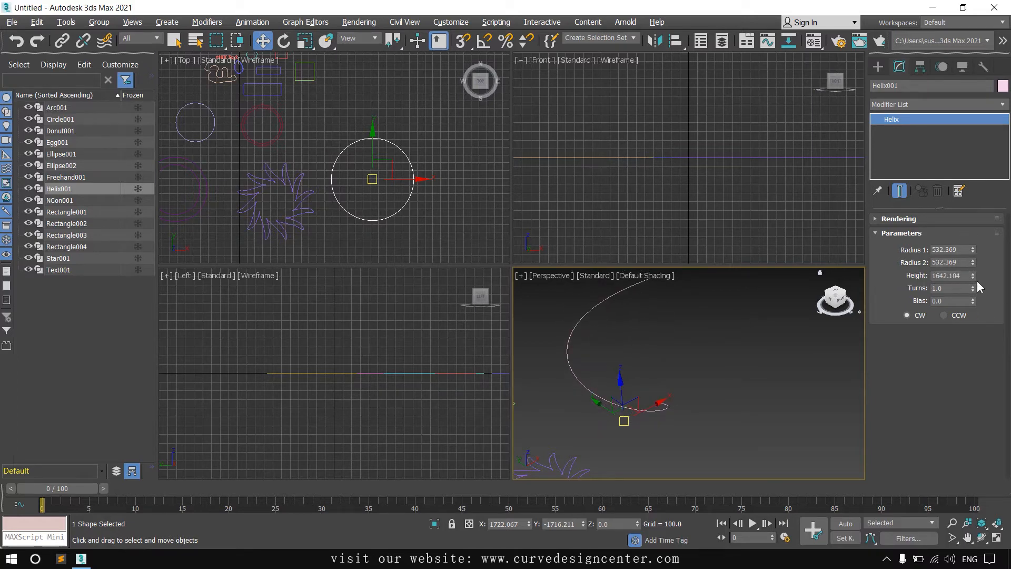
pyautogui.moveTo(974, 288); pyautogui.dragTo(973, 249)
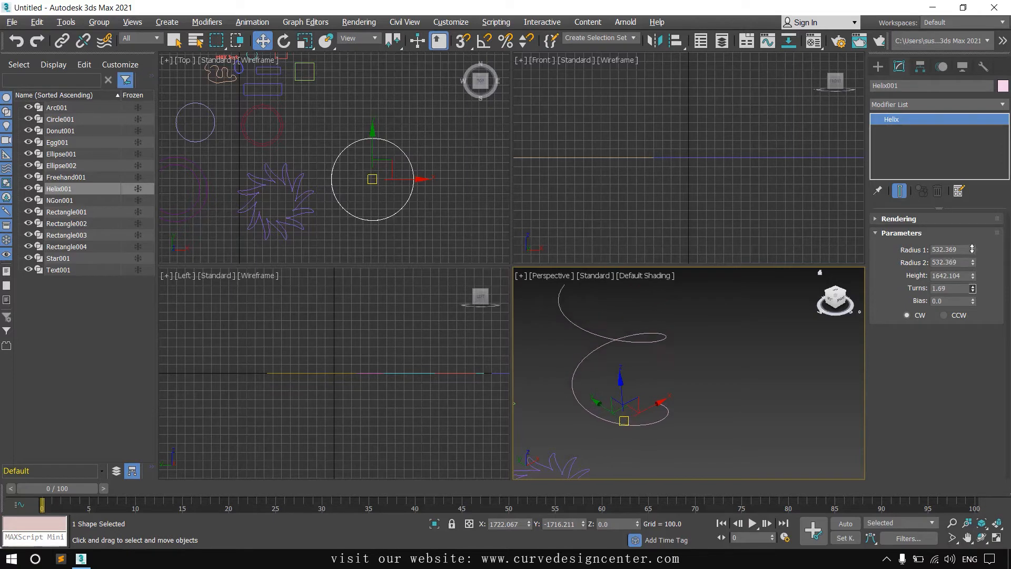
pyautogui.moveTo(973, 196); pyautogui.dragTo(989, 74)
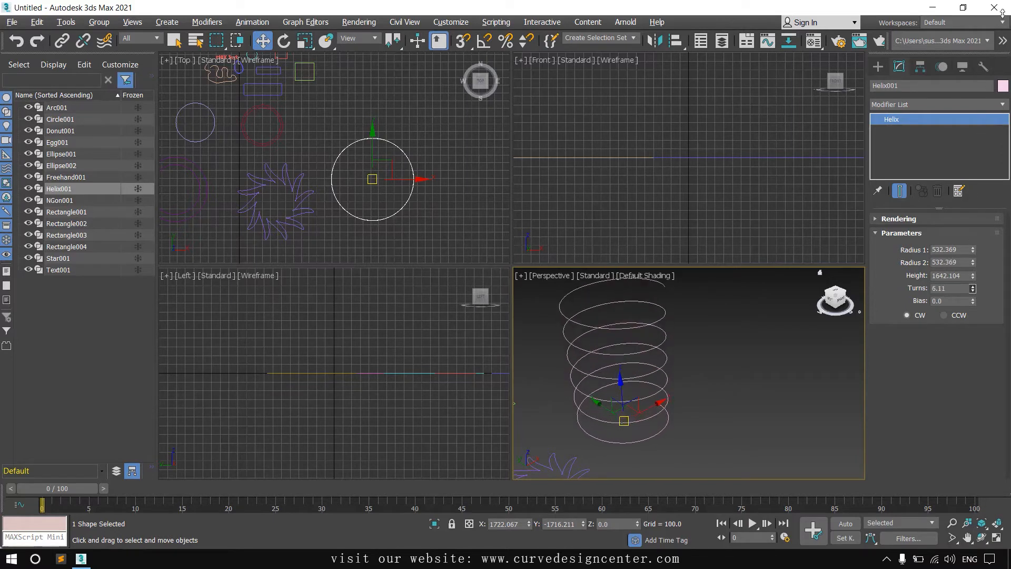
pyautogui.moveTo(1002, 13); pyautogui.dragTo(13, 482)
pyautogui.moveTo(818, 295); pyautogui.dragTo(843, 306, button='middle')
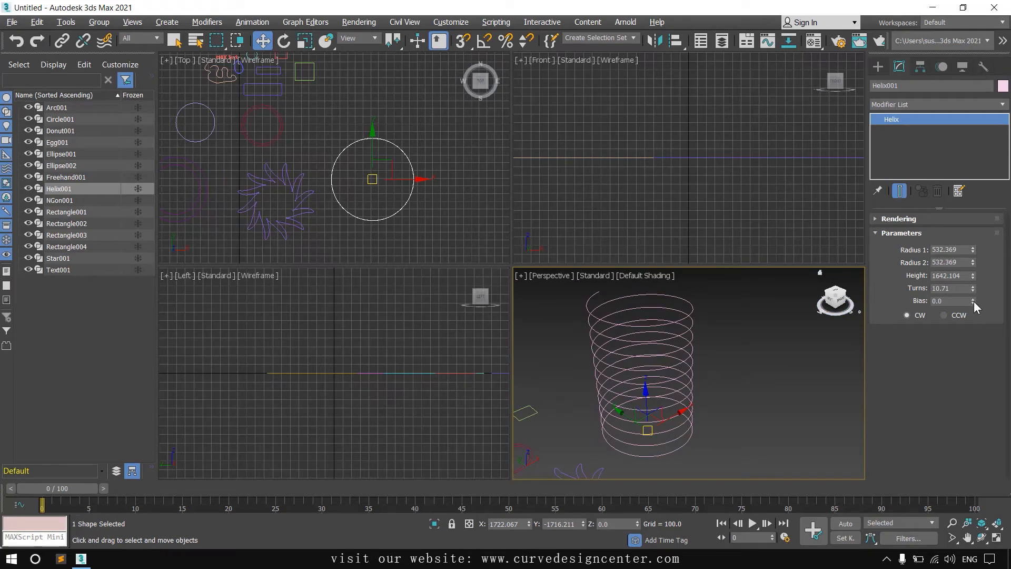
# - Set the helix's bias to -0.05 and turns to 15.128, trying the counter-clockwise direction before returning to clockwise
pyautogui.moveTo(974, 300)
pyautogui.mouseDown()
pyautogui.moveTo(970, 288)
pyautogui.moveTo(977, 302)
pyautogui.mouseUp()
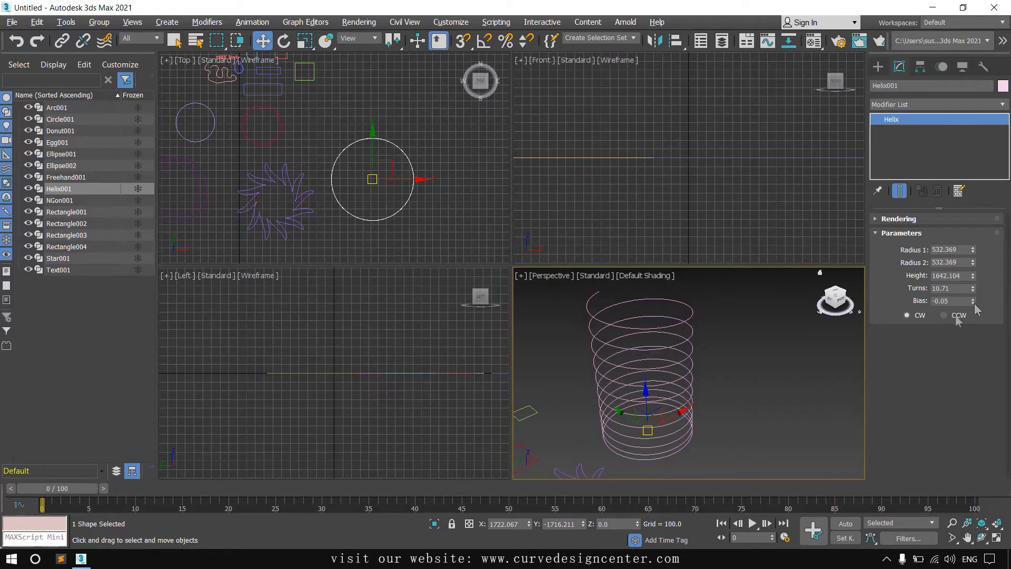
pyautogui.click(949, 317)
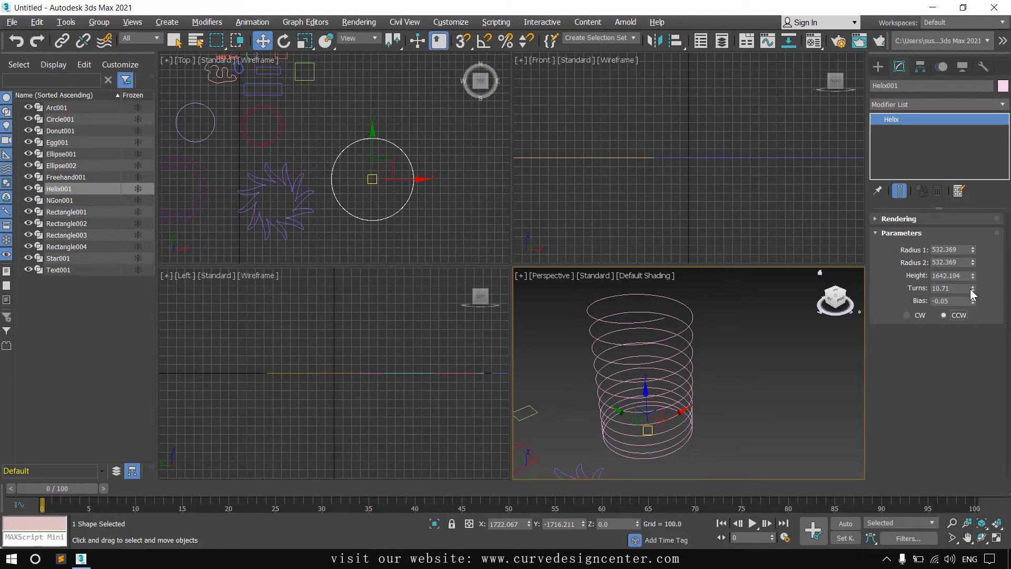
pyautogui.moveTo(973, 290)
pyautogui.mouseDown()
pyautogui.moveTo(974, 273)
pyautogui.moveTo(977, 294)
pyautogui.mouseUp()
pyautogui.click(916, 314)
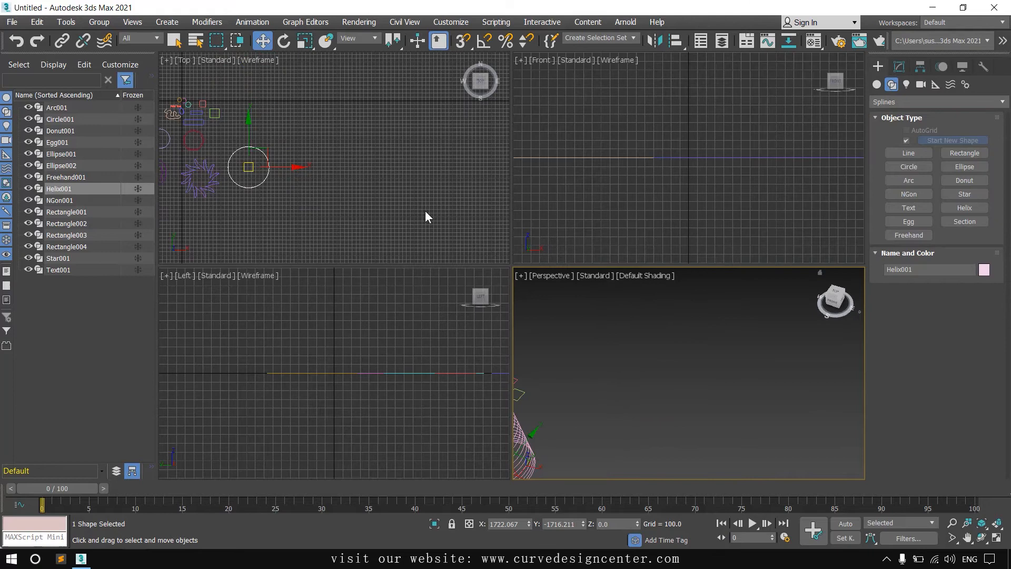
# - Draw a Section shape beyond the helix in the Top view and inspect it in the maximized Perspective view
pyautogui.scroll(-2, 415, 206)
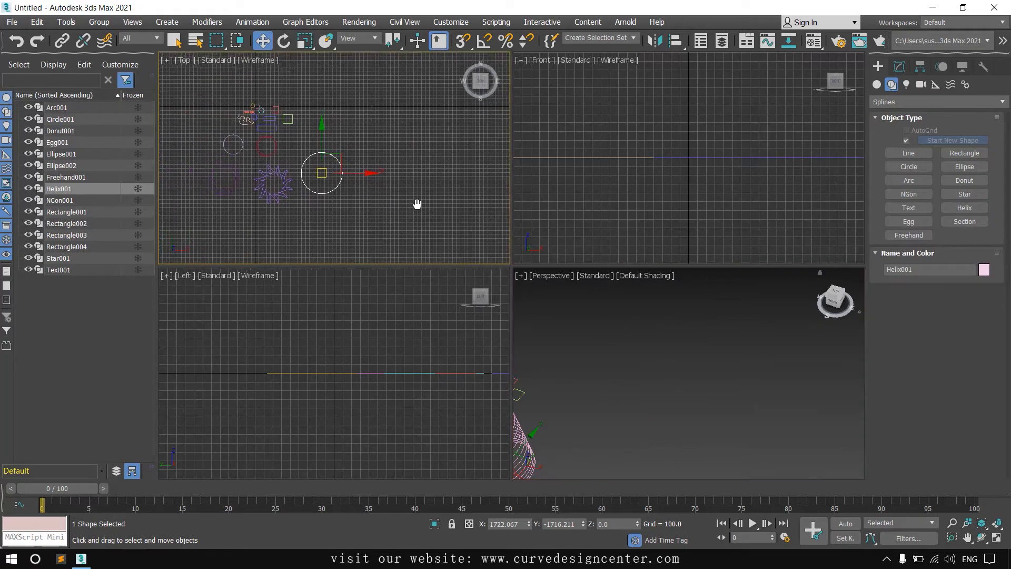
pyautogui.moveTo(415, 206); pyautogui.dragTo(379, 228, button='middle')
pyautogui.click(965, 221)
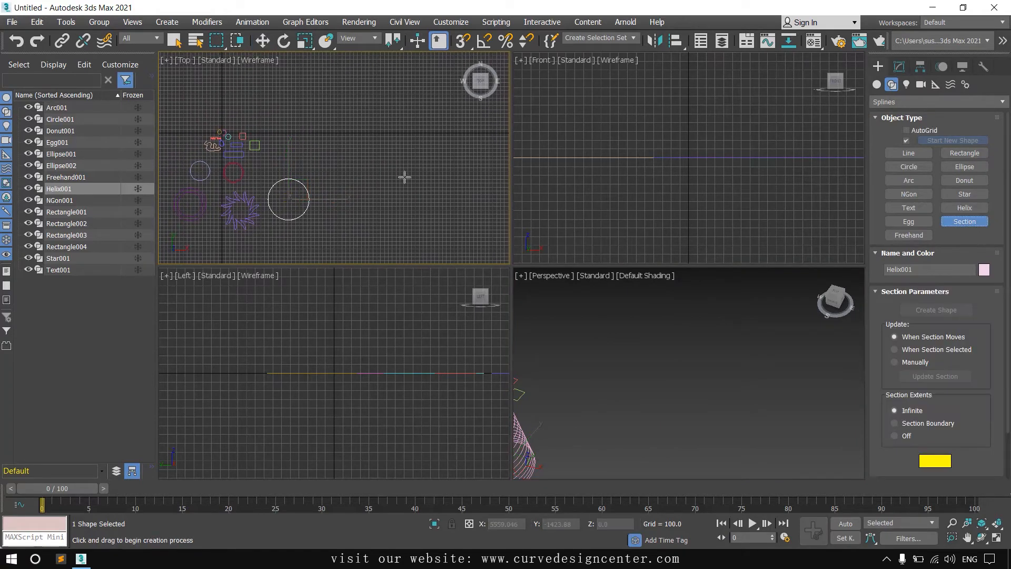
pyautogui.moveTo(371, 124); pyautogui.dragTo(427, 173)
pyautogui.rightClick(630, 393)
pyautogui.hotkey('alt', 'w')
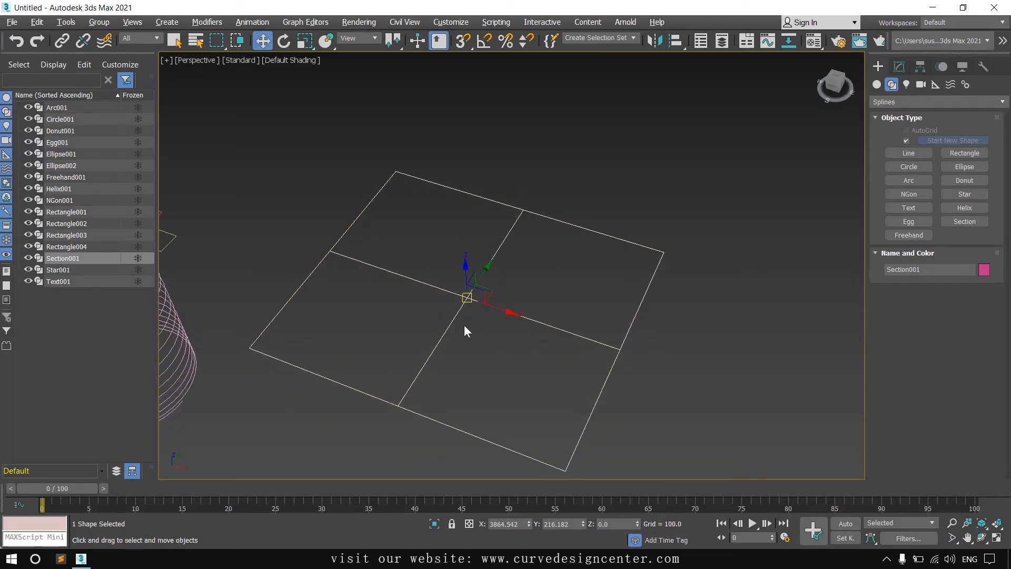
pyautogui.hotkey('alt', 'w')
# - Select the helix in the Perspective view and enable its thickness in both the renderer and the viewport
pyautogui.click(591, 291)
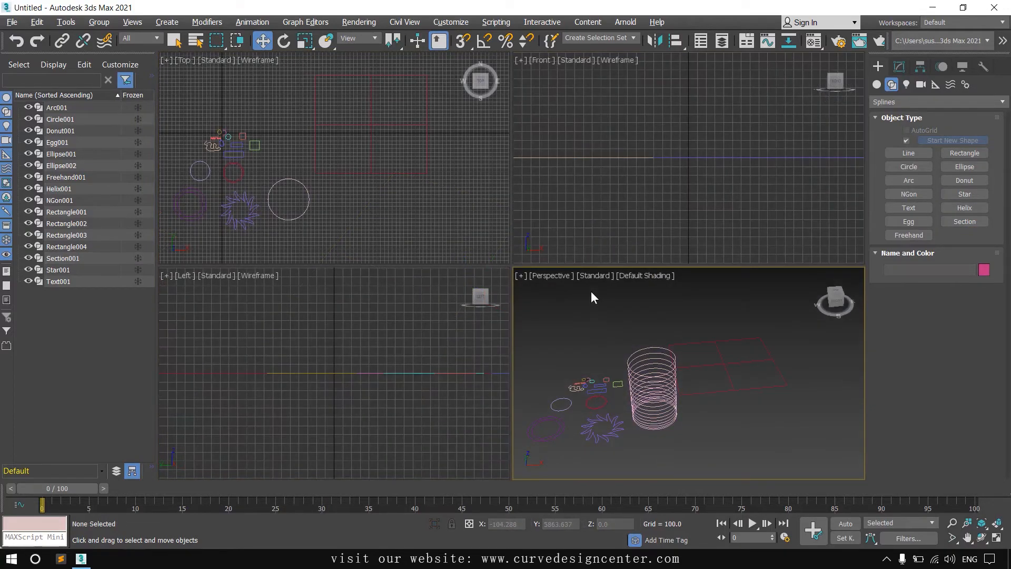
pyautogui.click(662, 410)
pyautogui.hotkey('alt', 'w')
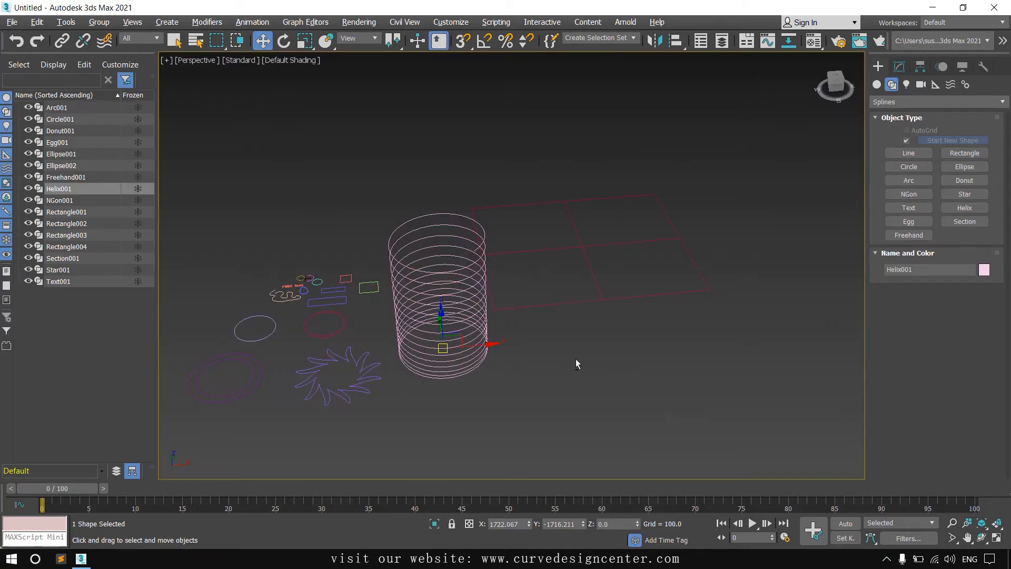
pyautogui.moveTo(576, 364)
pyautogui.keyDown('alt'); pyautogui.mouseDown(button='middle')
pyautogui.moveTo(533, 377)
pyautogui.moveTo(585, 350)
pyautogui.mouseUp(button='middle'); pyautogui.keyUp('alt')
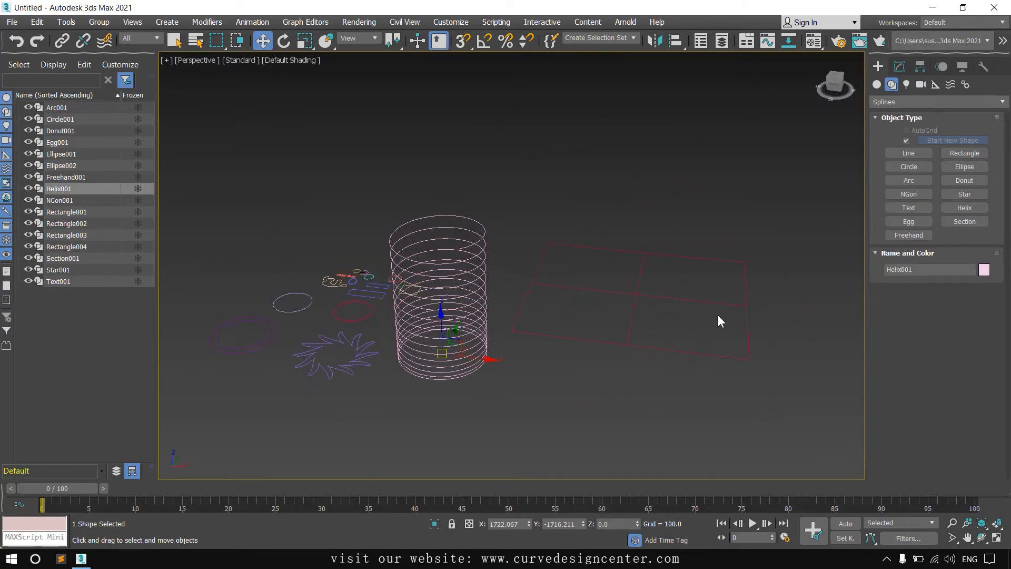
pyautogui.click(900, 67)
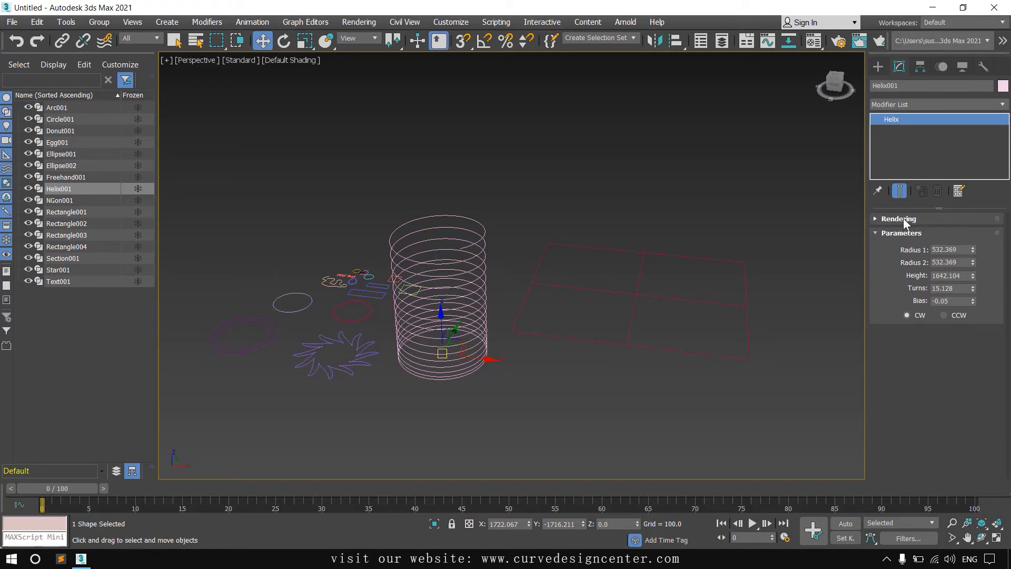
pyautogui.click(883, 218)
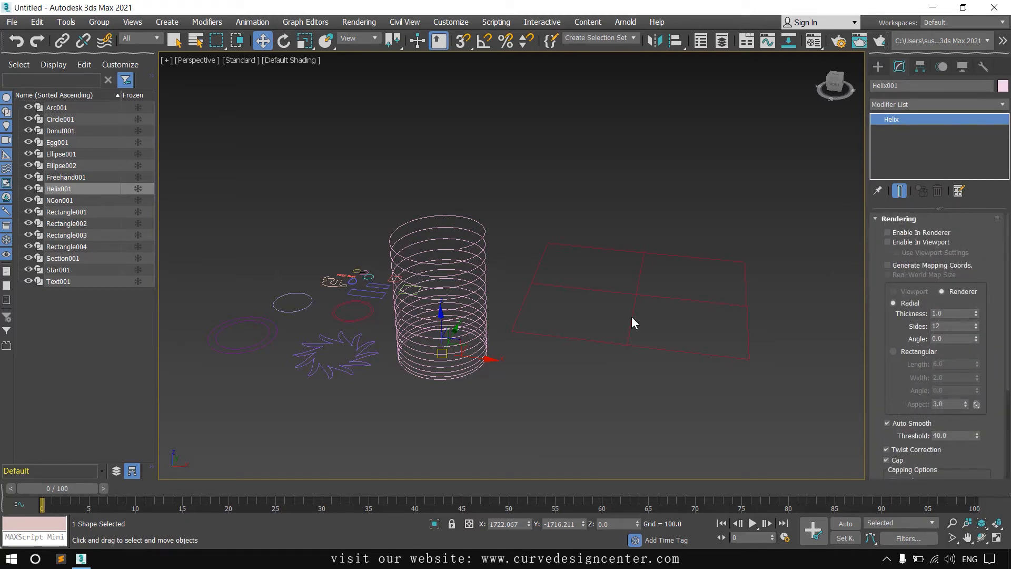
pyautogui.moveTo(469, 319); pyautogui.dragTo(514, 327, button='middle')
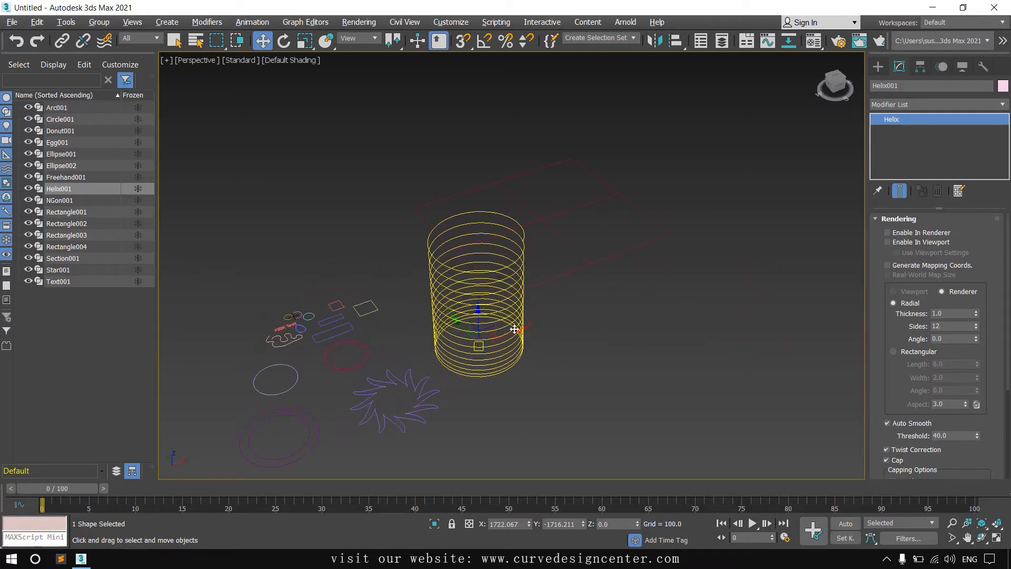
pyautogui.scroll(3, 479, 317)
pyautogui.click(895, 235)
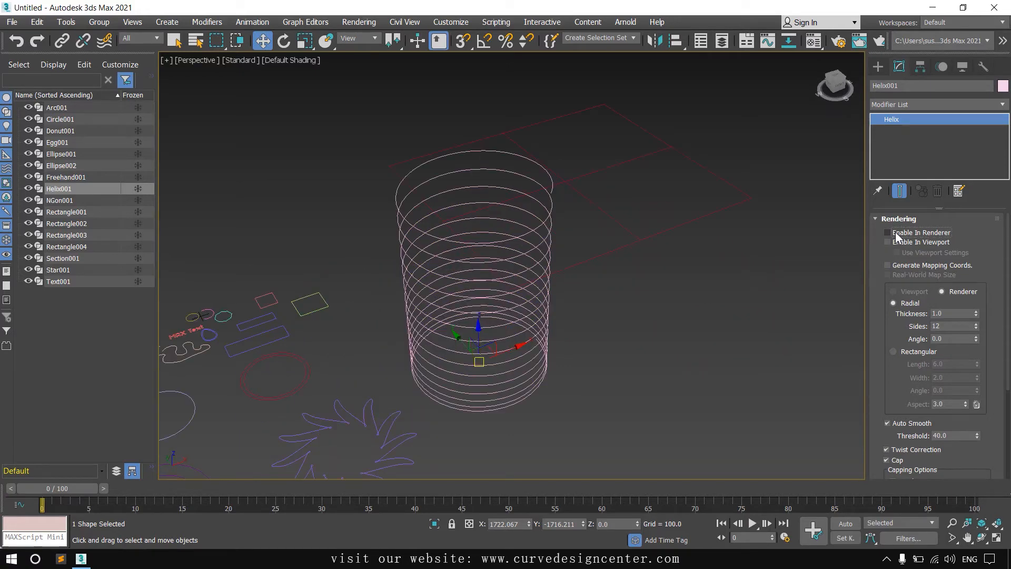
pyautogui.click(888, 241)
pyautogui.moveTo(655, 330)
pyautogui.keyDown('alt'); pyautogui.mouseDown(button='middle')
pyautogui.moveTo(642, 330)
pyautogui.moveTo(621, 287)
pyautogui.moveTo(659, 312)
pyautogui.mouseUp(button='middle'); pyautogui.keyUp('alt')
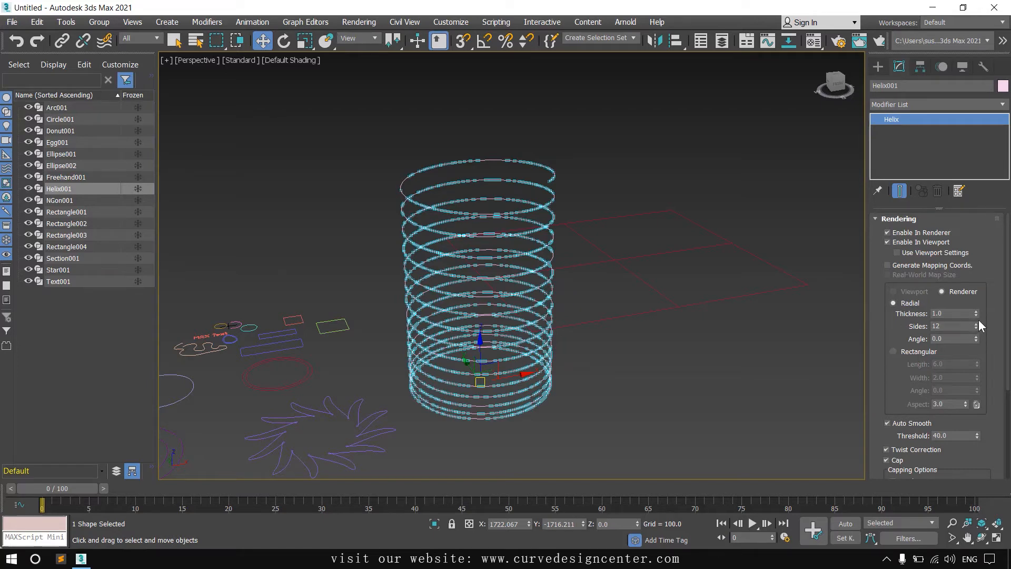
# - Set the helix's radial rendering thickness to 84.914 and inspect the coil from several angles
pyautogui.moveTo(976, 314); pyautogui.dragTo(976, 266)
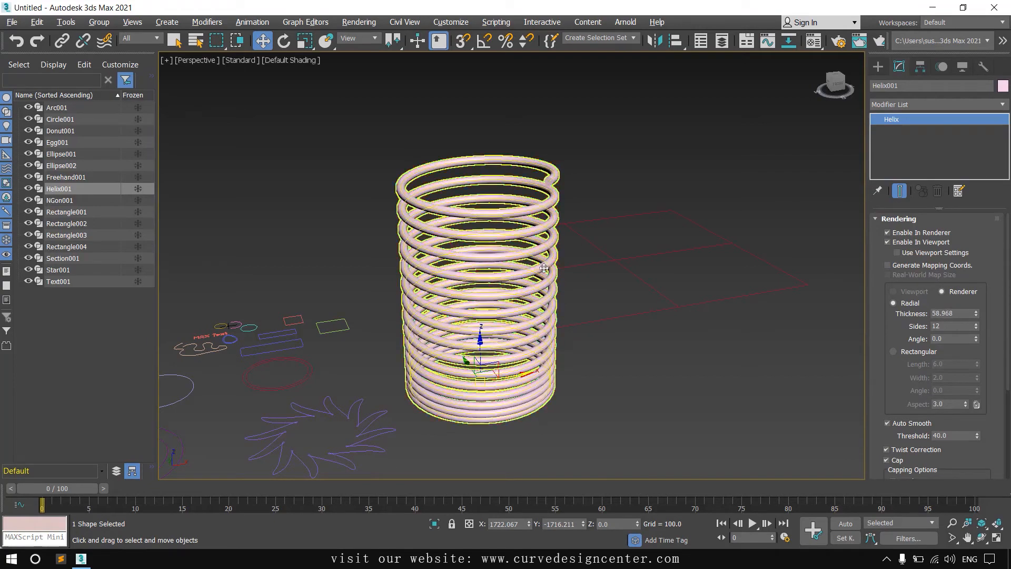
pyautogui.moveTo(544, 268)
pyautogui.keyDown('alt'); pyautogui.mouseDown(button='middle')
pyautogui.moveTo(607, 271)
pyautogui.moveTo(548, 255)
pyautogui.mouseUp(button='middle'); pyautogui.keyUp('alt')
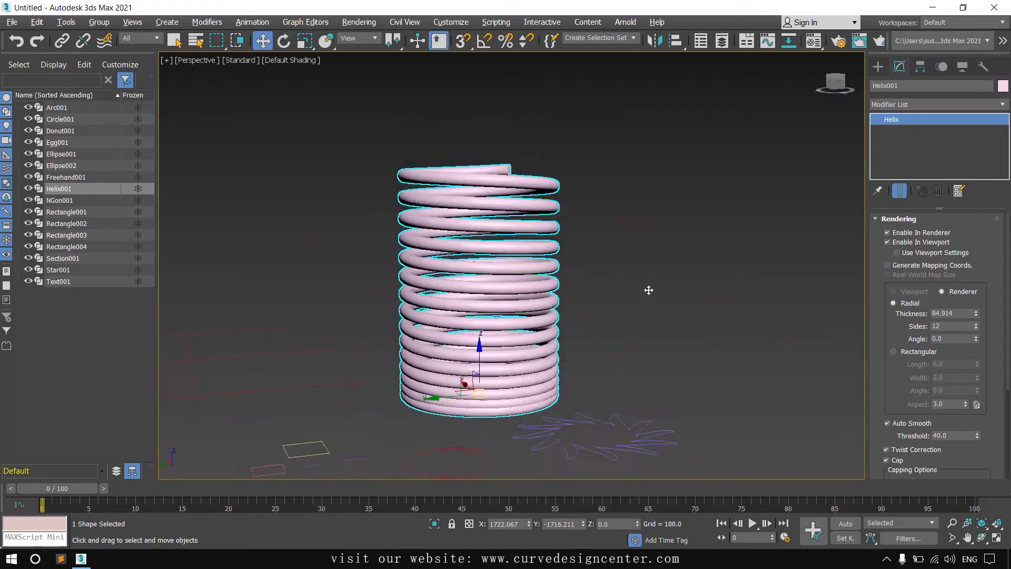
pyautogui.keyDown('alt'); pyautogui.moveTo(647, 289); pyautogui.dragTo(564, 337, button='middle'); pyautogui.keyUp('alt')
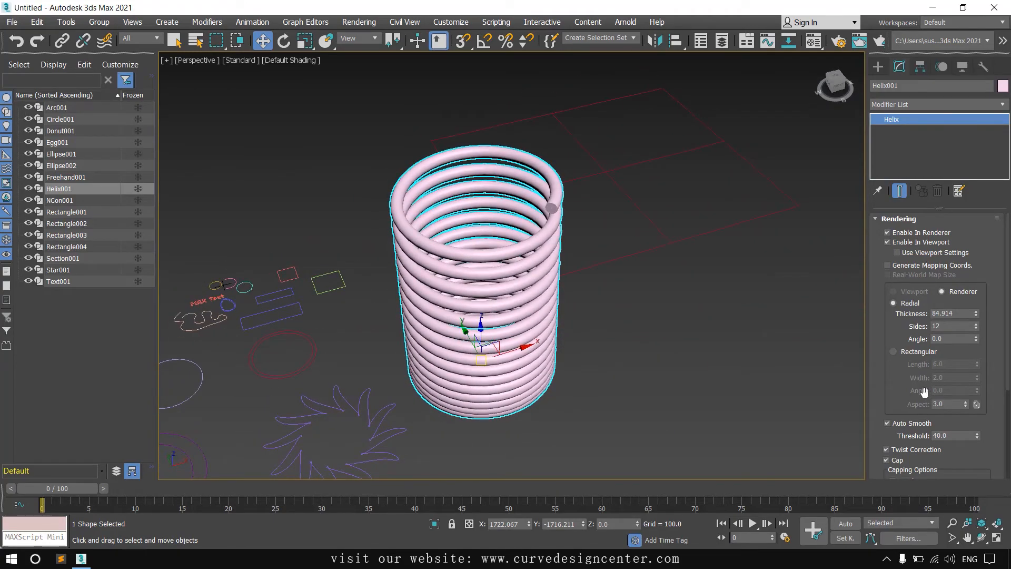
# - Switch the helix to a rectangular rendering section with length 95.28 and width 58.98, and inspect the coil from several angles
pyautogui.click(904, 351)
pyautogui.keyDown('alt'); pyautogui.moveTo(632, 358); pyautogui.dragTo(586, 333, button='middle'); pyautogui.keyUp('alt')
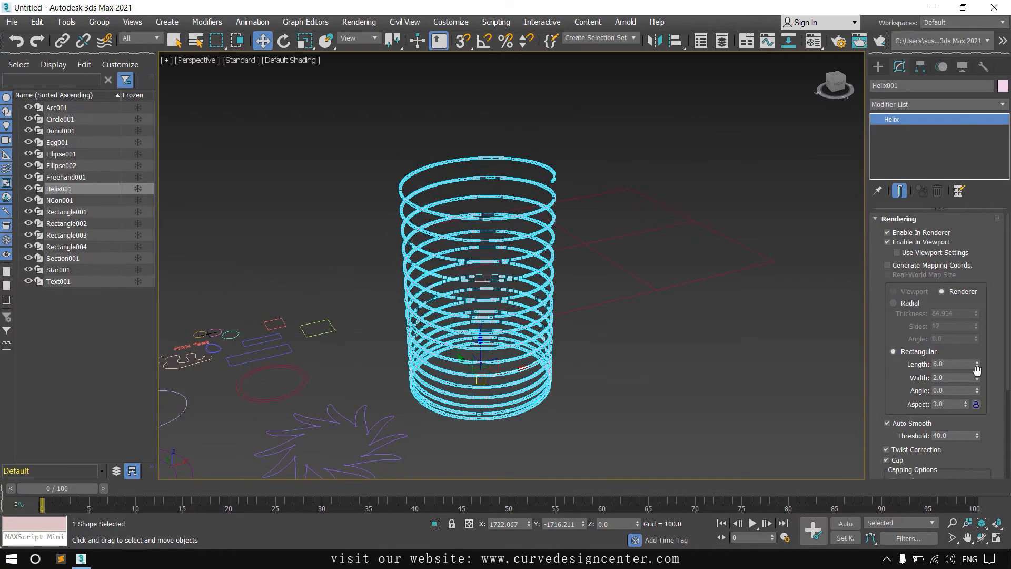
pyautogui.moveTo(978, 364); pyautogui.dragTo(29, 303)
pyautogui.moveTo(977, 377); pyautogui.dragTo(977, 347)
pyautogui.moveTo(7, 345); pyautogui.dragTo(99, 497)
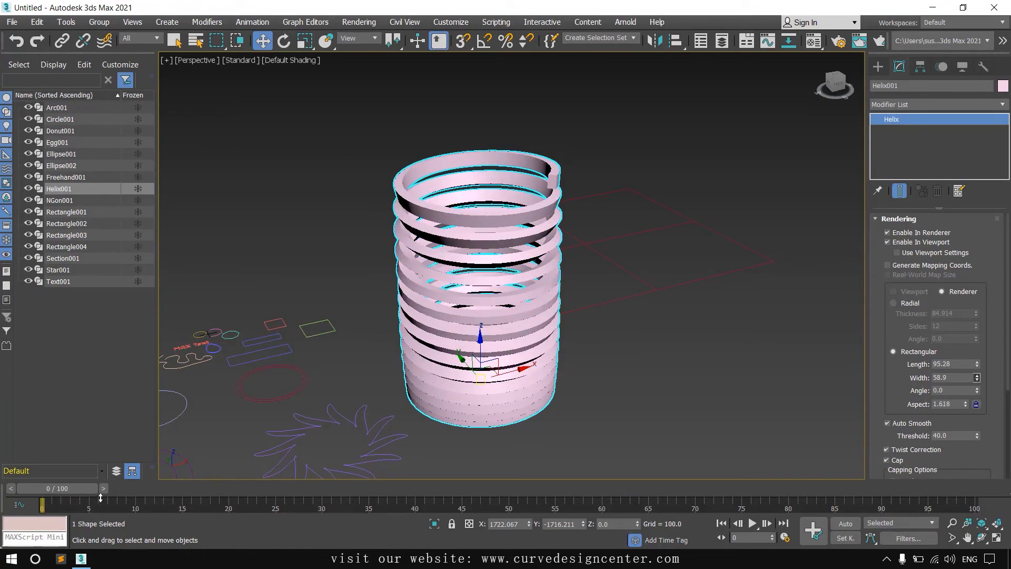
pyautogui.keyDown('alt'); pyautogui.moveTo(586, 235); pyautogui.dragTo(630, 336, button='middle'); pyautogui.keyUp('alt')
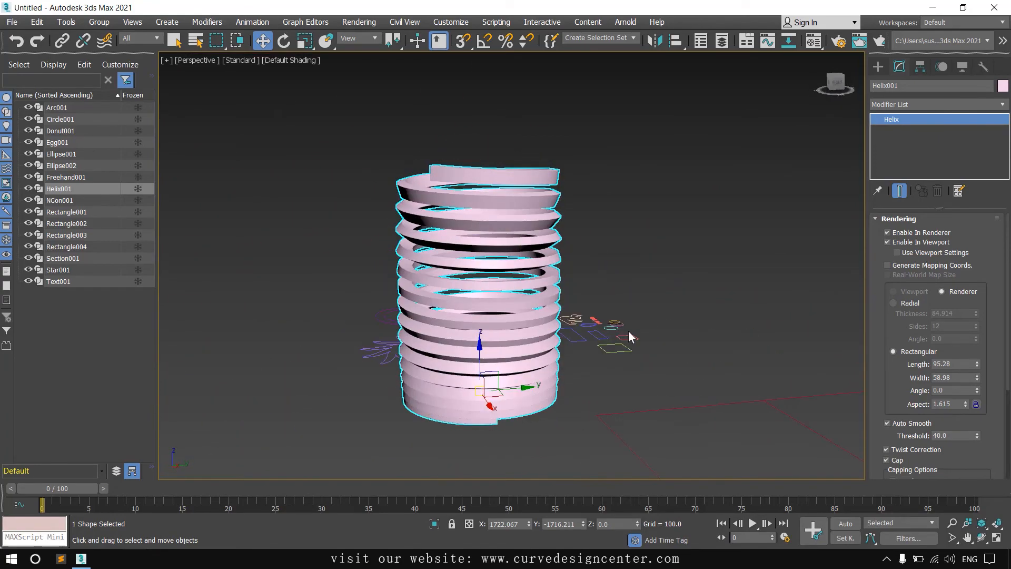
pyautogui.keyDown('alt'); pyautogui.moveTo(802, 266); pyautogui.dragTo(615, 328, button='middle'); pyautogui.keyUp('alt')
# - Select the star in the Perspective view and enable its thickness in both the renderer and the viewport
pyautogui.moveTo(449, 360); pyautogui.dragTo(563, 286, button='middle')
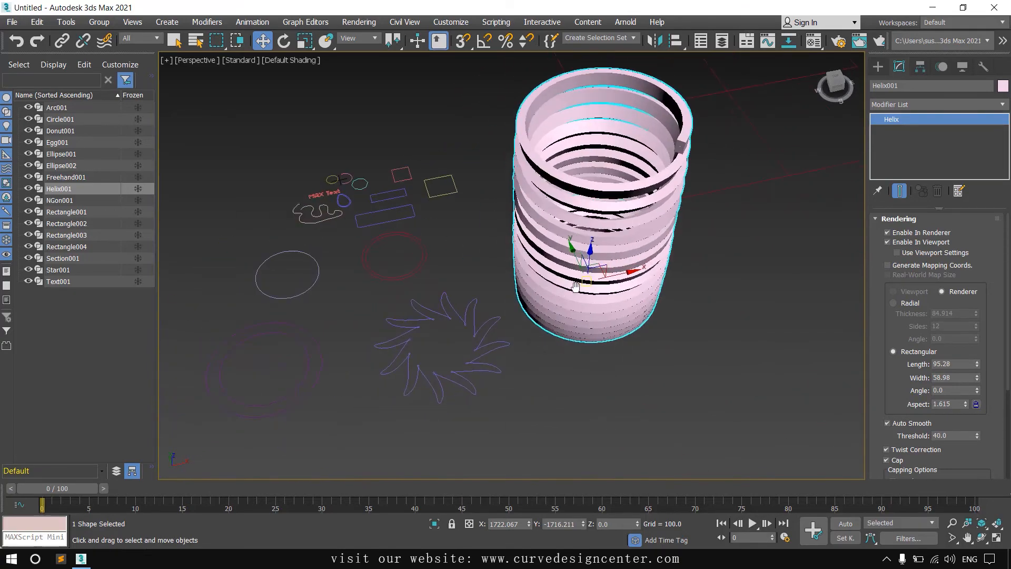
pyautogui.moveTo(519, 419); pyautogui.dragTo(456, 408)
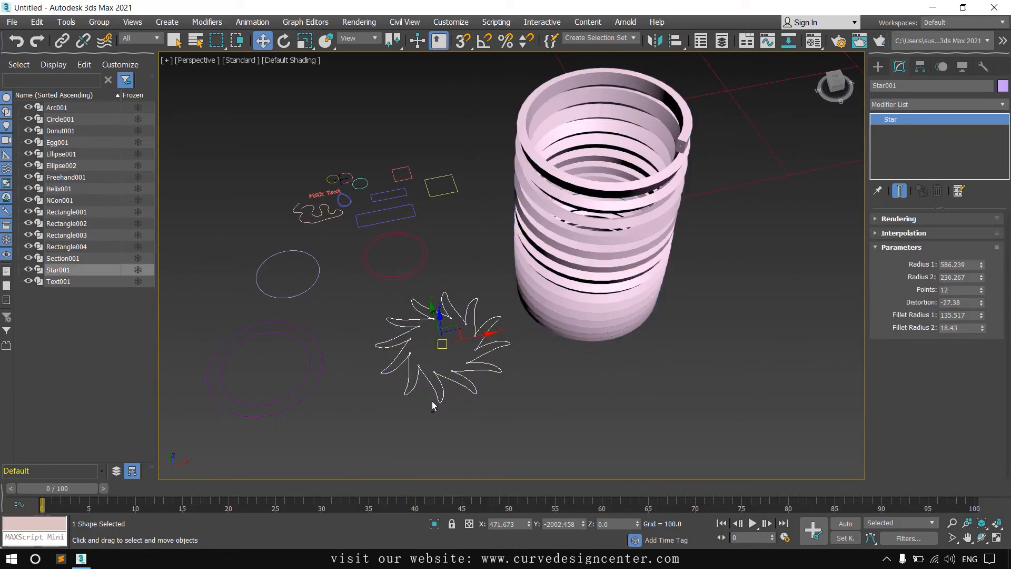
pyautogui.keyDown('alt'); pyautogui.moveTo(433, 405); pyautogui.dragTo(431, 383, button='middle'); pyautogui.keyUp('alt')
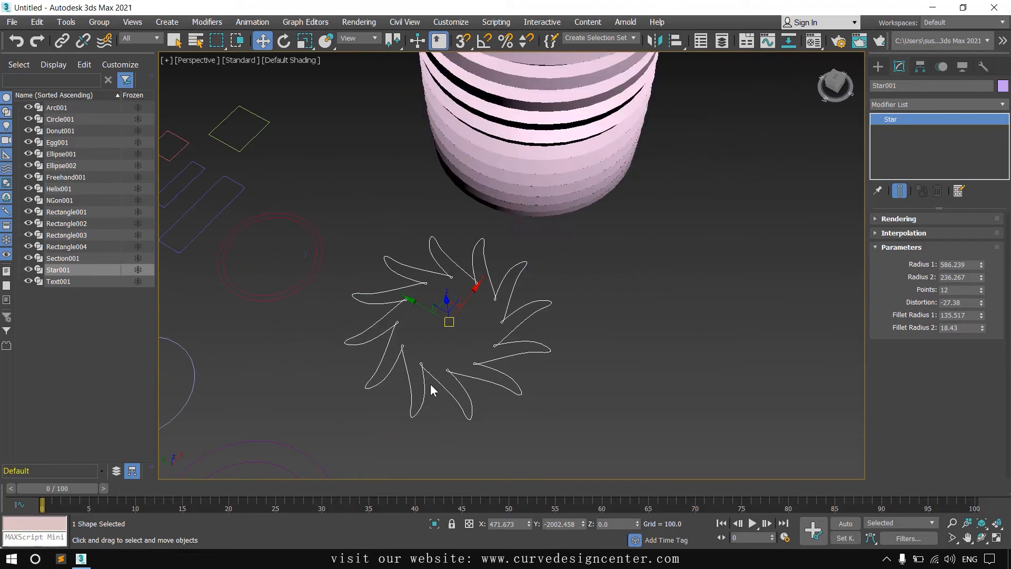
pyautogui.click(886, 219)
pyautogui.moveTo(1001, 244); pyautogui.dragTo(995, 279)
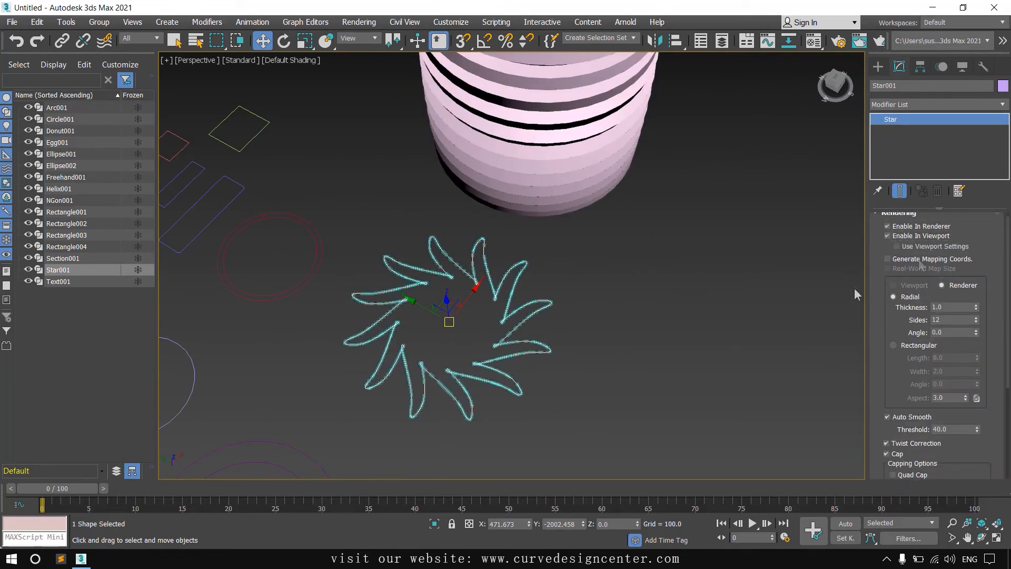
# - Set the star's radial rendering thickness to 32.24 and inspect the thickened outline
pyautogui.keyDown('alt'); pyautogui.moveTo(533, 343); pyautogui.dragTo(538, 319, button='middle'); pyautogui.keyUp('alt')
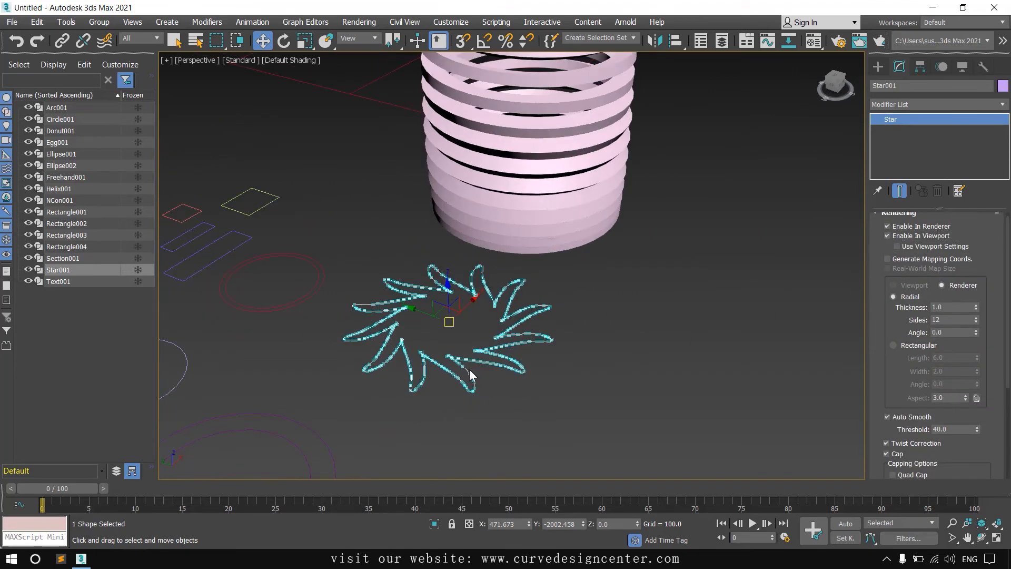
pyautogui.scroll(5, 471, 375)
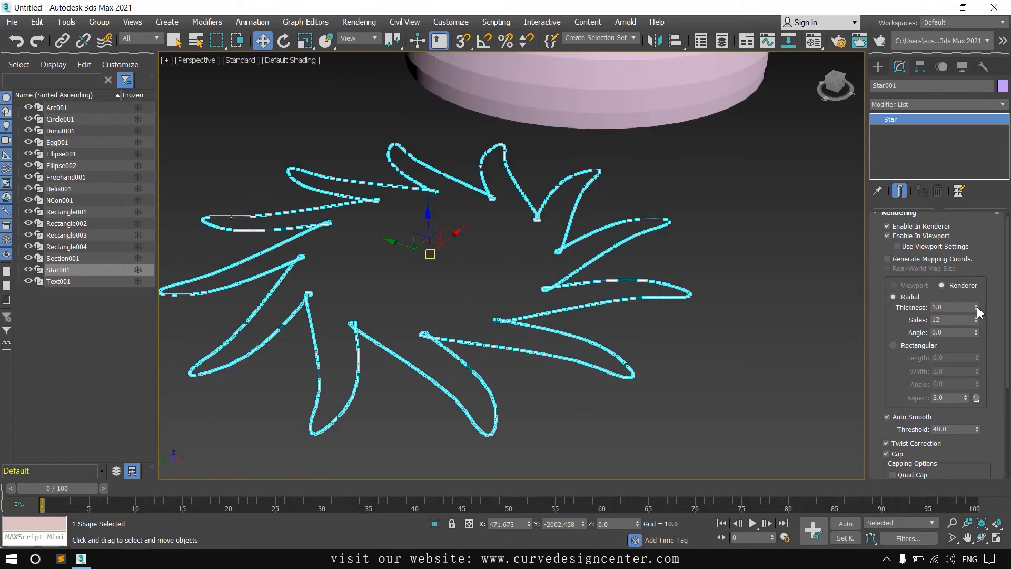
pyautogui.moveTo(978, 306); pyautogui.dragTo(978, 274)
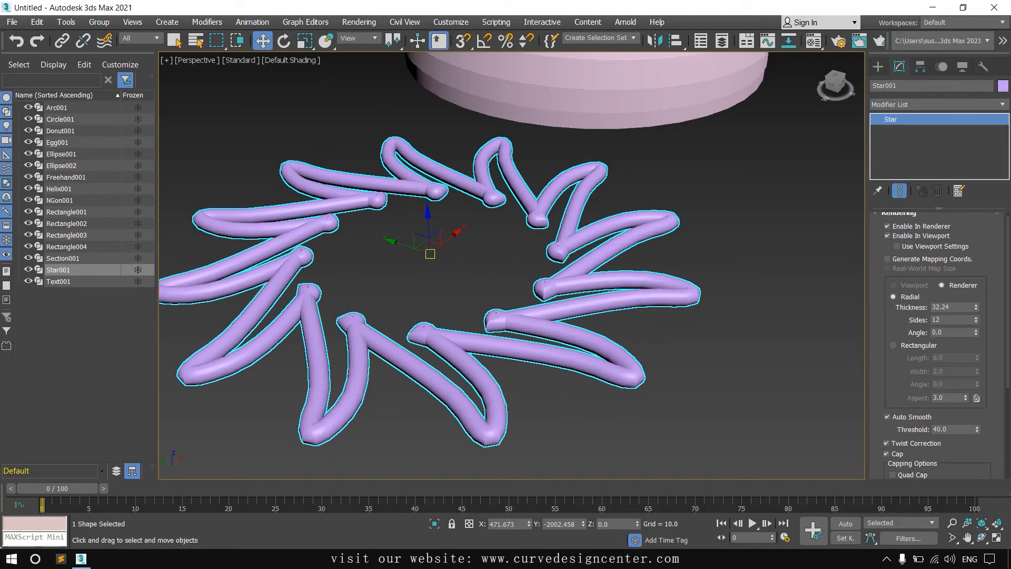
pyautogui.keyDown('alt'); pyautogui.moveTo(459, 307); pyautogui.dragTo(476, 336, button='middle'); pyautogui.keyUp('alt')
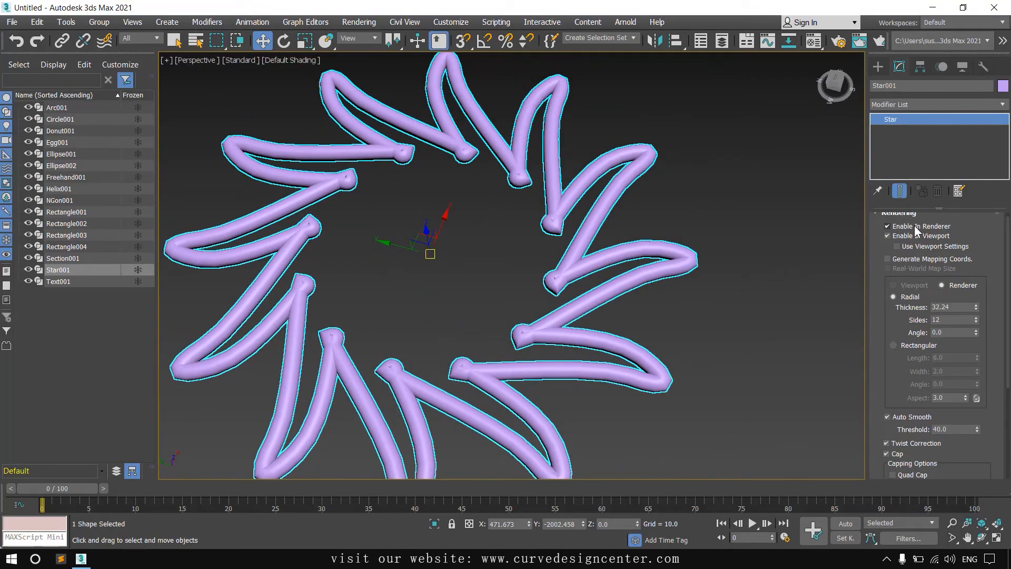
pyautogui.moveTo(453, 326); pyautogui.dragTo(489, 330, button='middle')
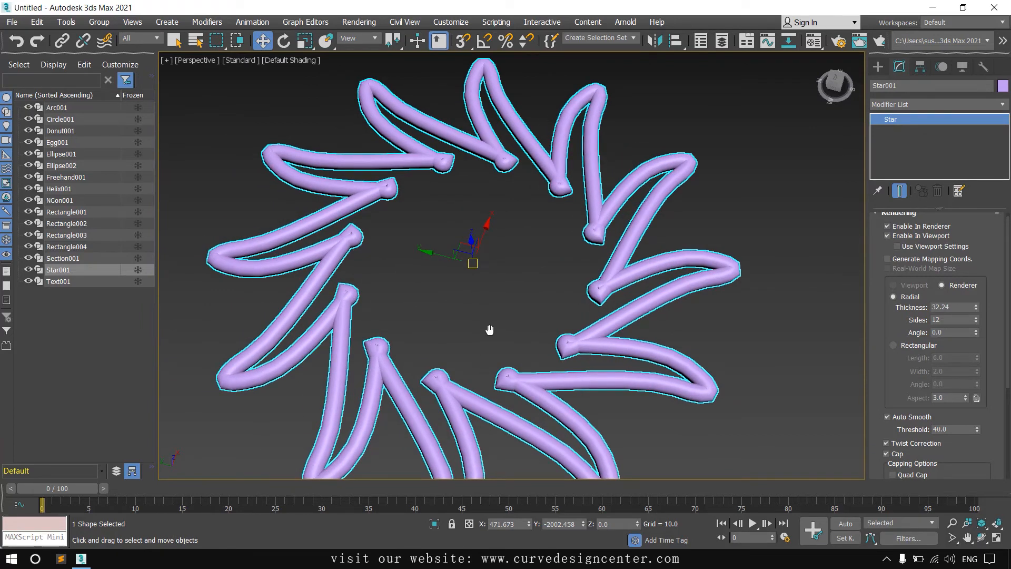
# - Select the freehand curve beside the text, enable it in renderer and viewport, and set its radial thickness to 10.45
pyautogui.scroll(-6, 527, 319)
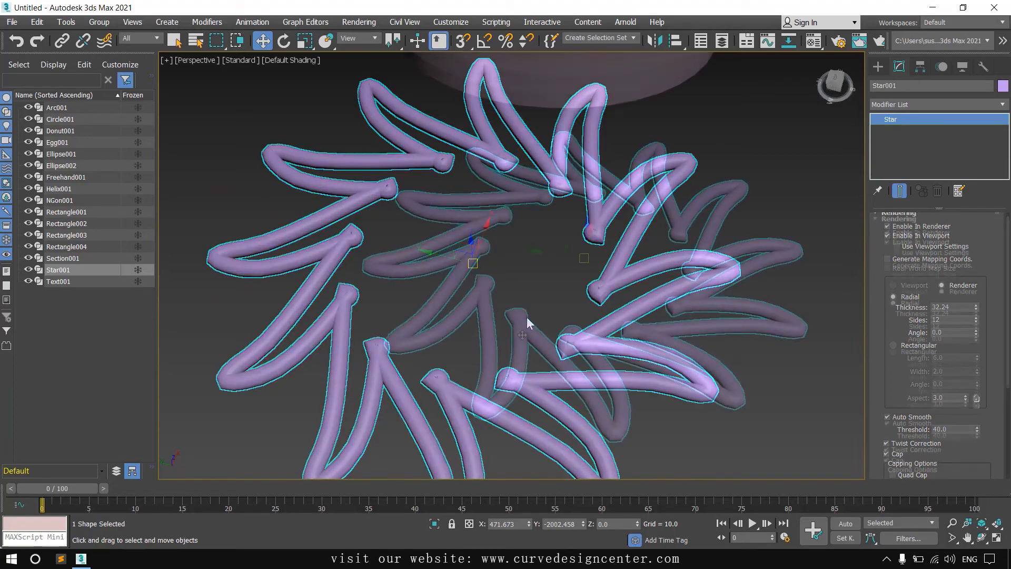
pyautogui.scroll(-3, 577, 334)
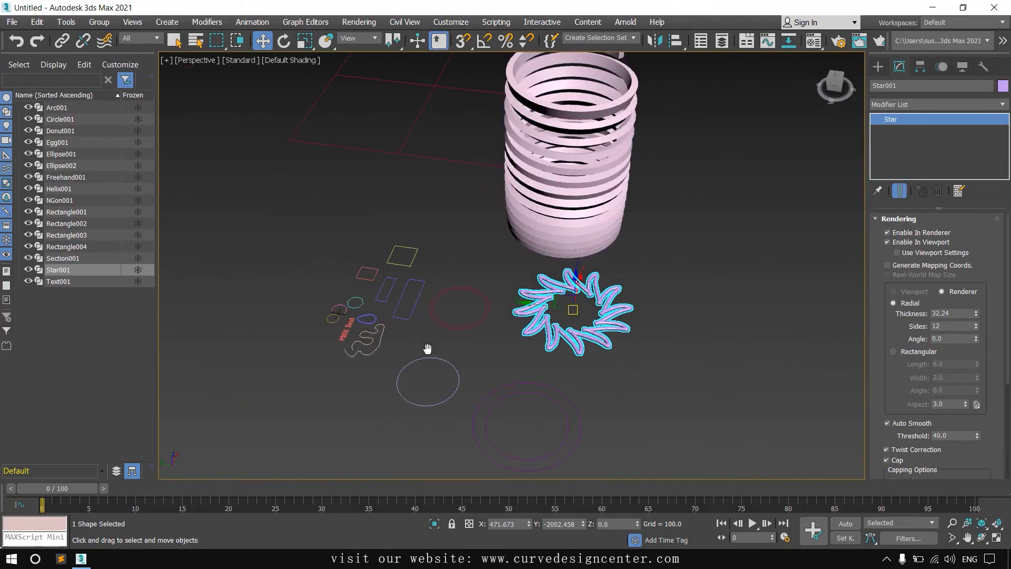
pyautogui.moveTo(427, 349); pyautogui.dragTo(566, 350, button='middle')
pyautogui.scroll(3, 566, 350)
pyautogui.moveTo(549, 350); pyautogui.dragTo(544, 369, button='middle')
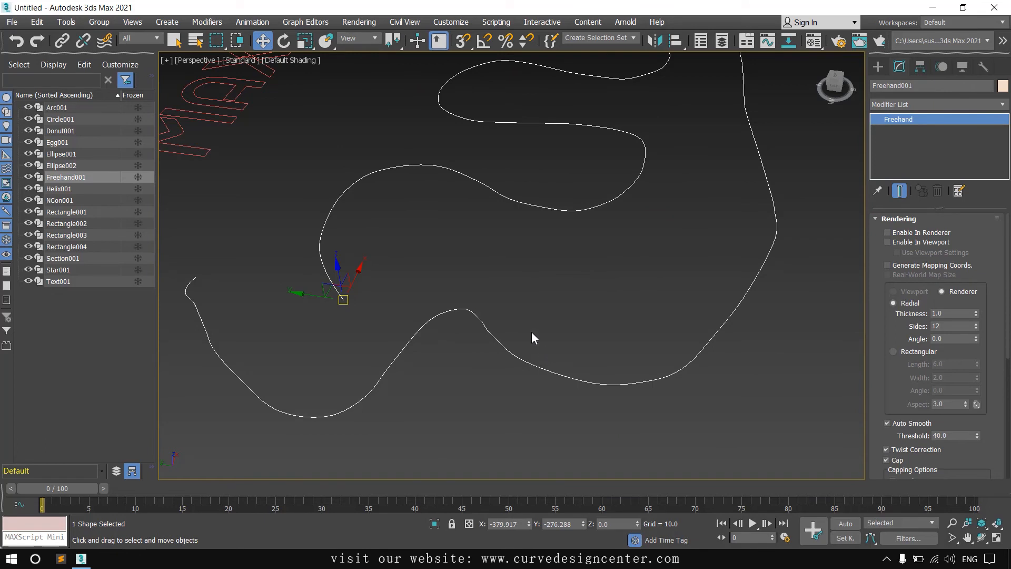
pyautogui.scroll(-2, 440, 334)
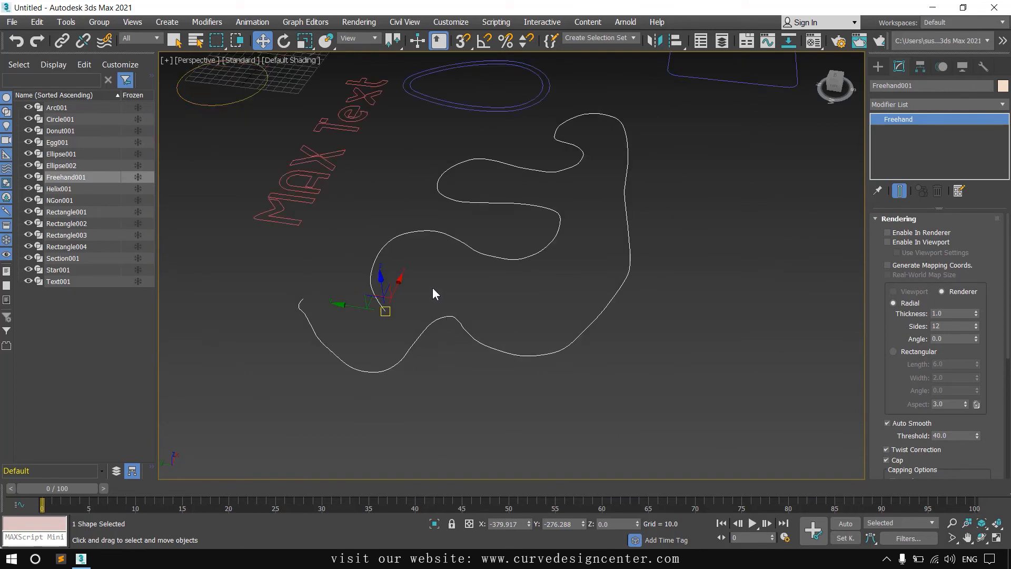
pyautogui.click(902, 244)
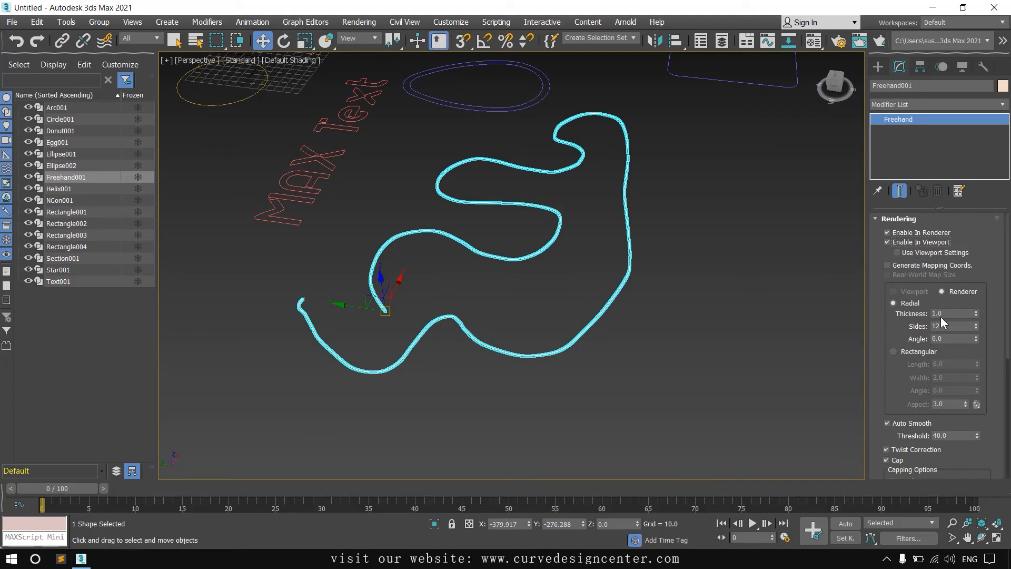
pyautogui.moveTo(977, 314)
pyautogui.mouseDown()
pyautogui.moveTo(975, 143)
pyautogui.moveTo(1000, 265)
pyautogui.moveTo(14, 361)
pyautogui.mouseUp()
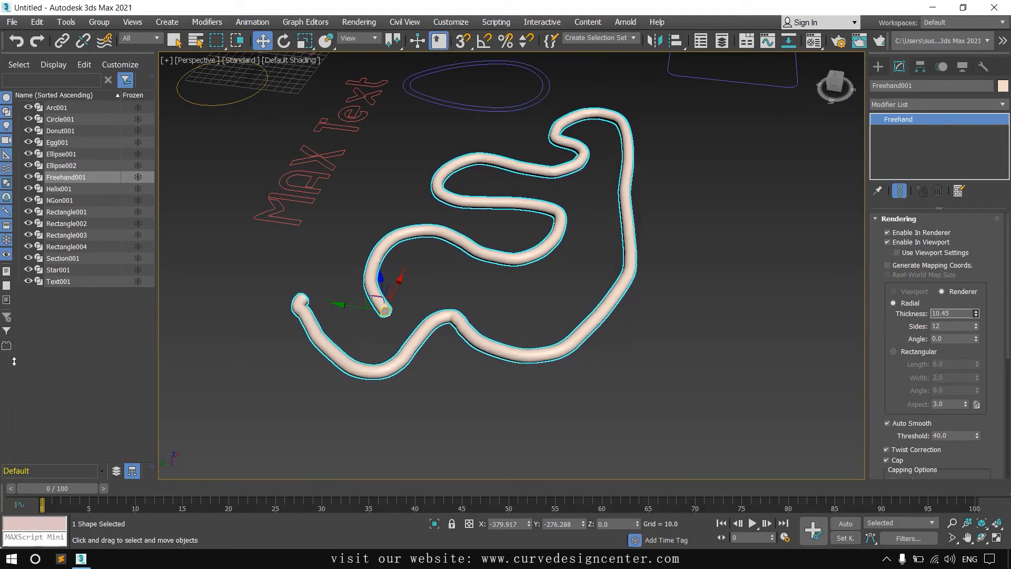